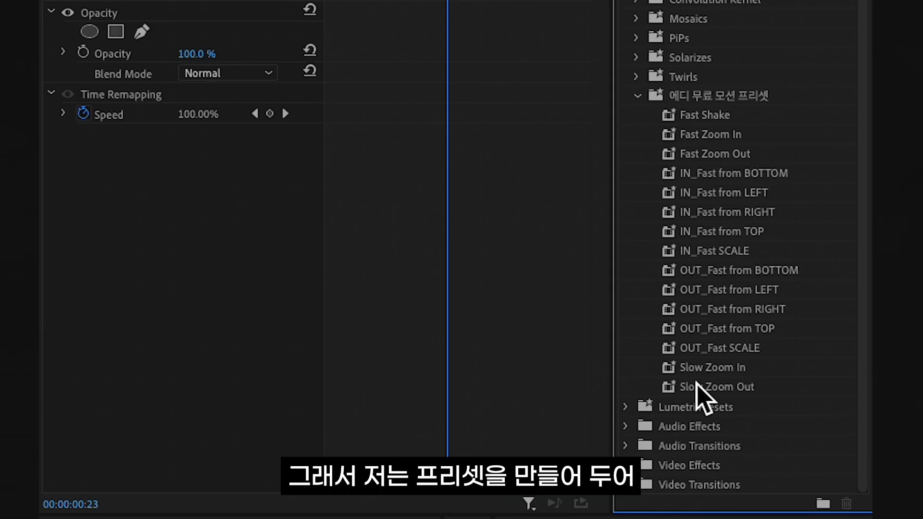
# - Apply the Slow Zoom In motion preset to the clip and change the Transform effect's Scale Height at the second keyframe
pyautogui.moveTo(701, 368); pyautogui.dragTo(261, 237)
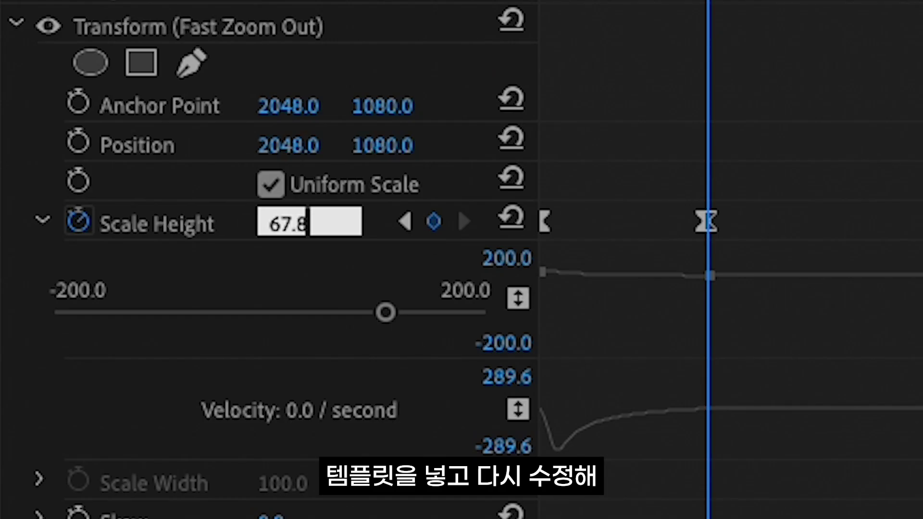
pyautogui.write('746')
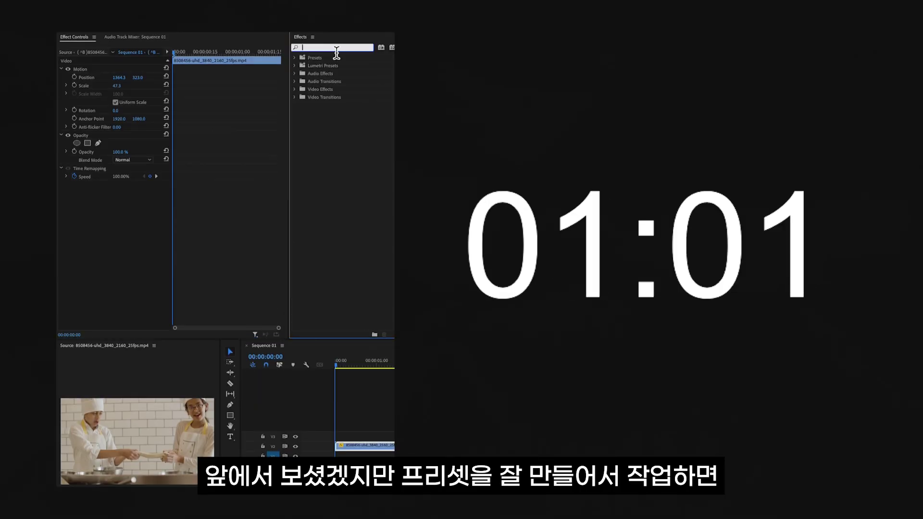
# - Set the first Transform Scale keyframe of the cooking clip to Ease Out
pyautogui.rightClick(181, 226)
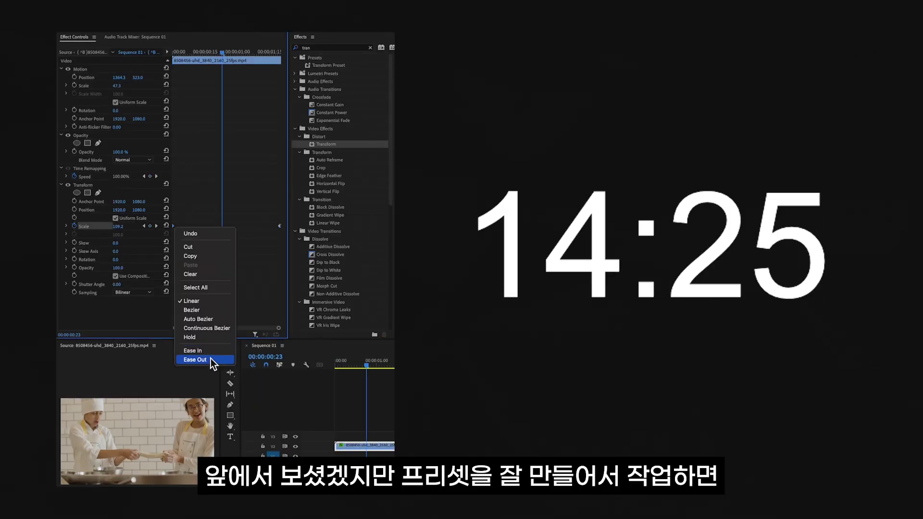
pyautogui.click(212, 362)
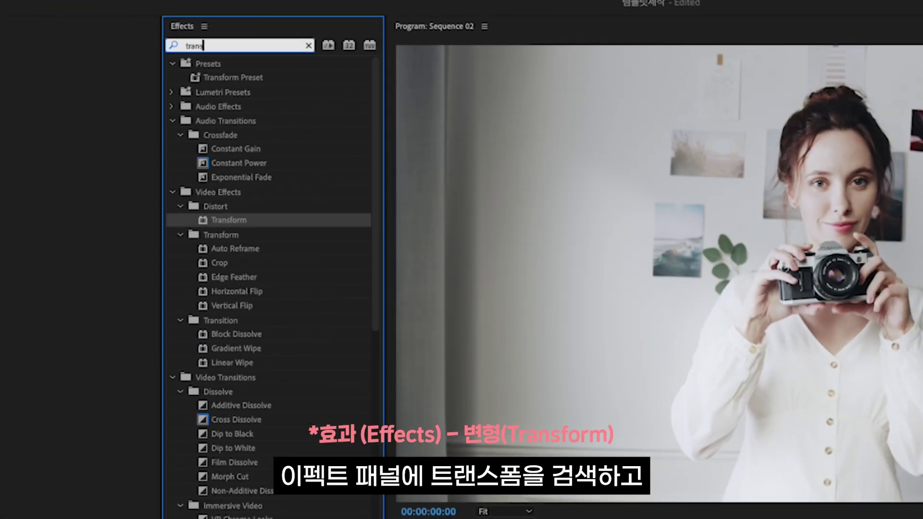
# - Find the Distort Transform effect by searching for "transform" and apply it to the clip 3627133-uhd_4096_2160_25fps.mp4
pyautogui.write('form')
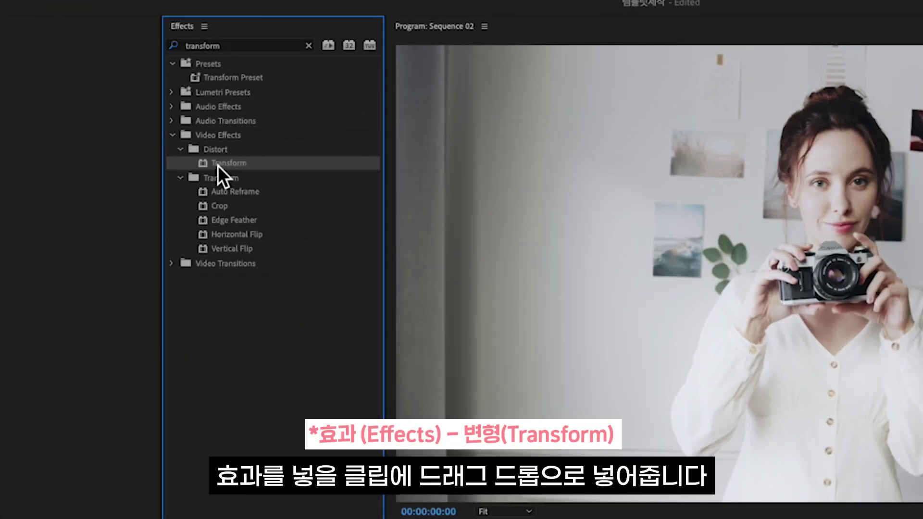
pyautogui.moveTo(218, 165); pyautogui.dragTo(220, 426)
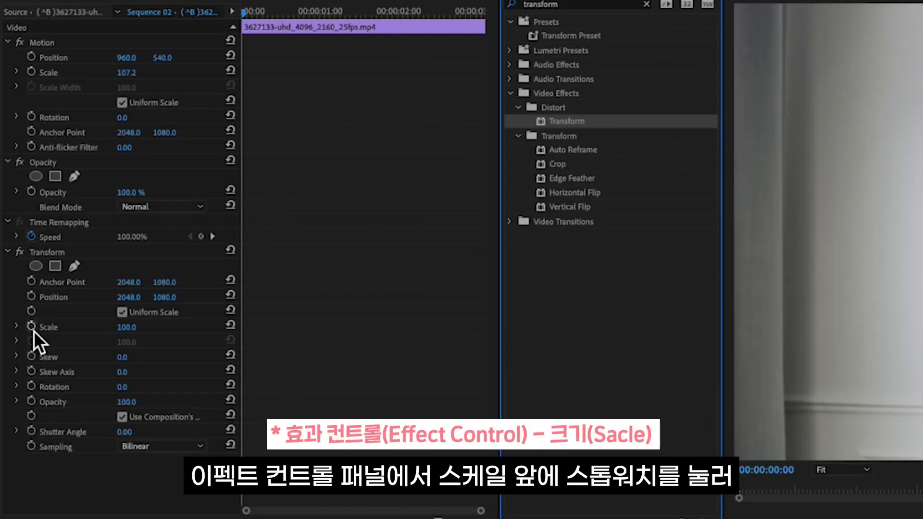
# - Animate the Transform effect's Scale with a keyframe at 100 on the clip's start and one at 120 on its end
pyautogui.click(21, 218)
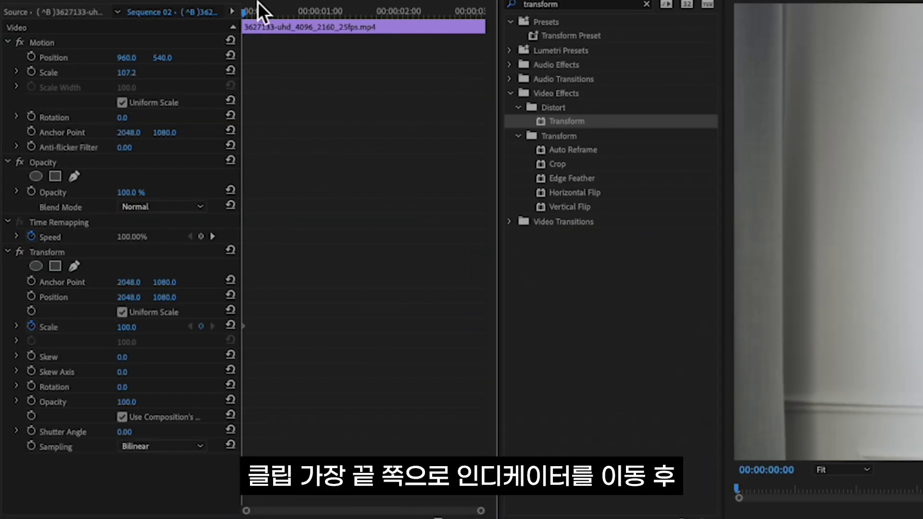
pyautogui.moveTo(261, 9); pyautogui.dragTo(286, 8)
pyautogui.moveTo(395, 7); pyautogui.dragTo(486, 1)
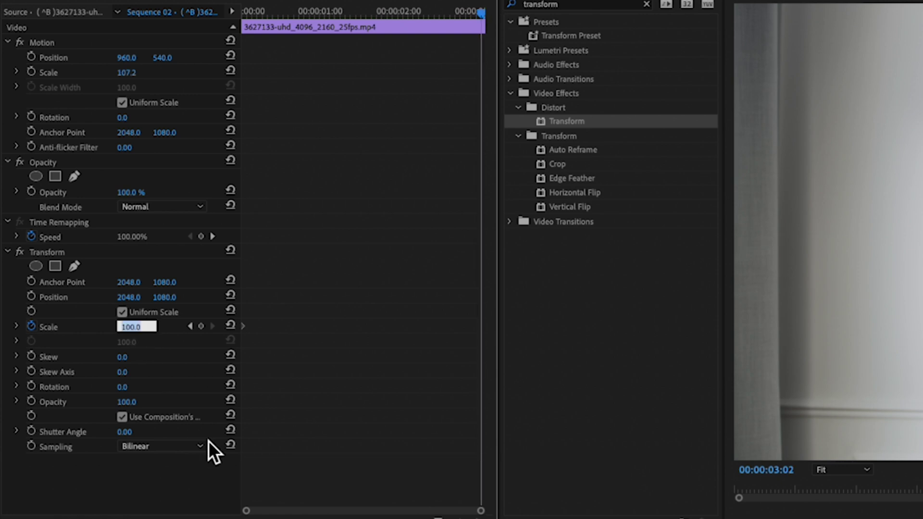
pyautogui.write('120')
pyautogui.press('Return')
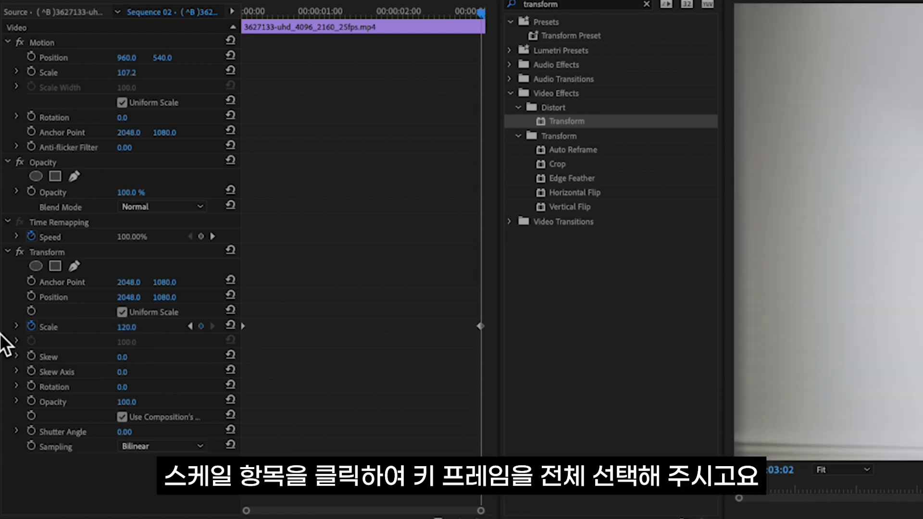
# - Select both Transform Scale keyframes and give them Ease In interpolation
pyautogui.click(53, 330)
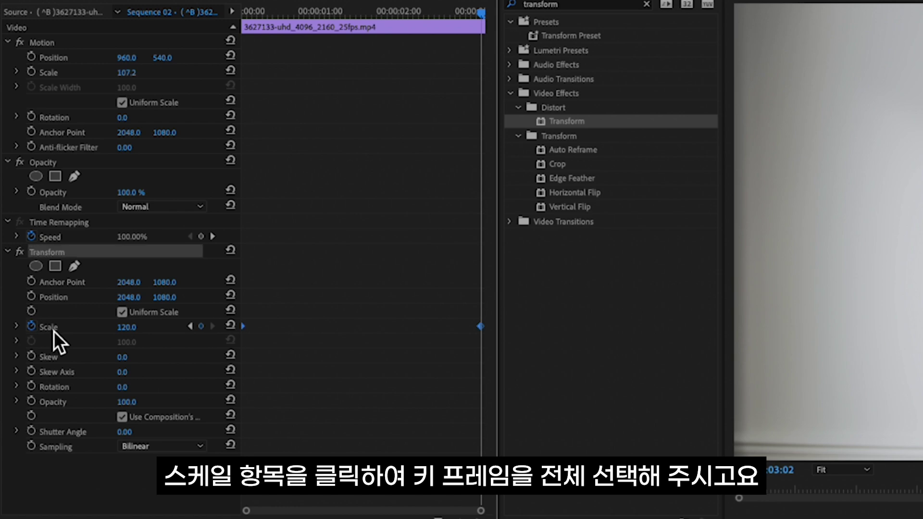
pyautogui.rightClick(246, 331)
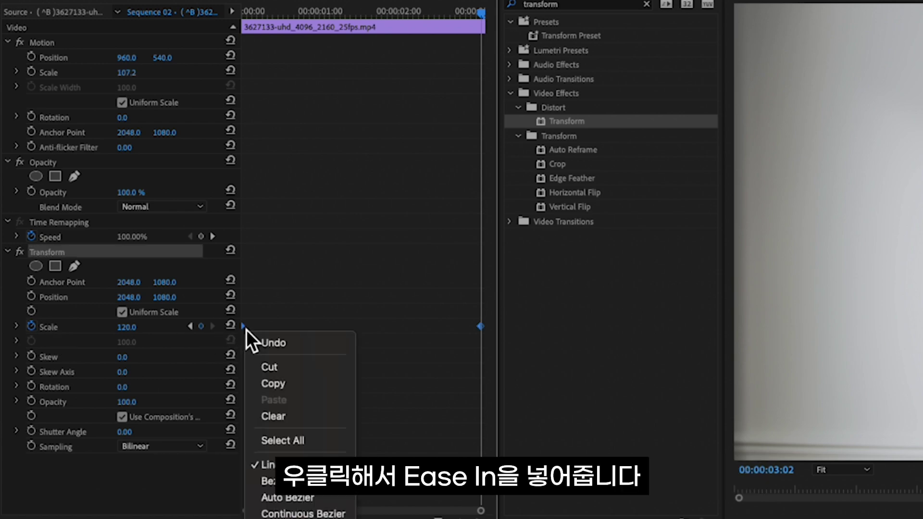
pyautogui.click(293, 455)
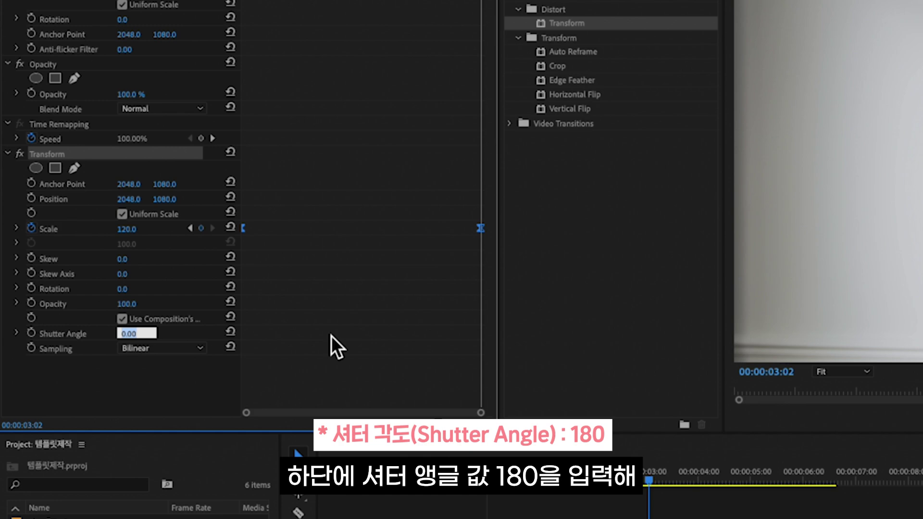
# - Set the Transform effect's Shutter Angle to 180 and preview the zoom from the sequence start
pyautogui.write('180')
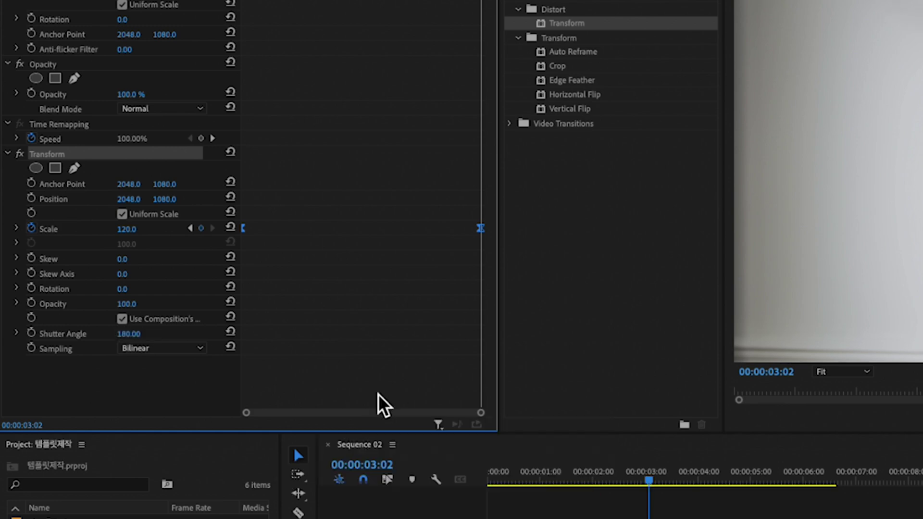
pyautogui.press('Home')
pyautogui.press('space')
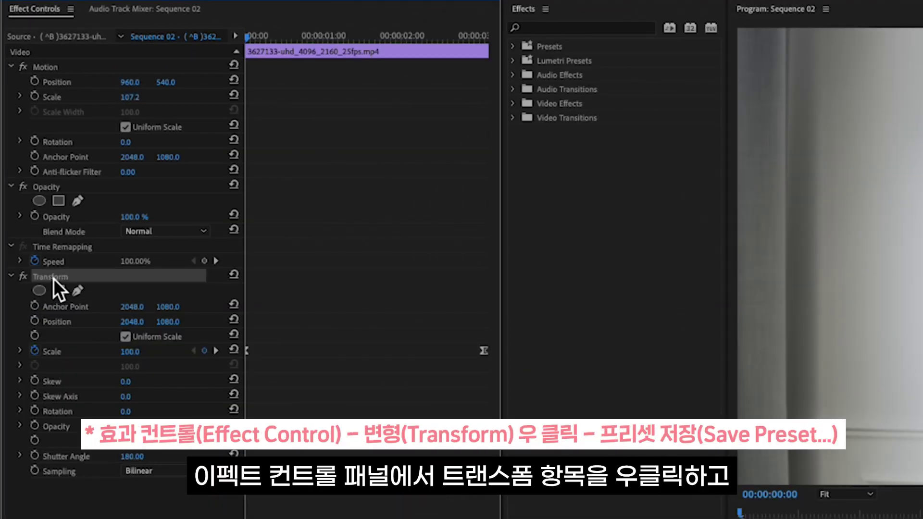
# - Save the clip's animated Transform effect as a Scale-type preset named "Slow zoom In"
pyautogui.rightClick(32, 176)
pyautogui.click(91, 309)
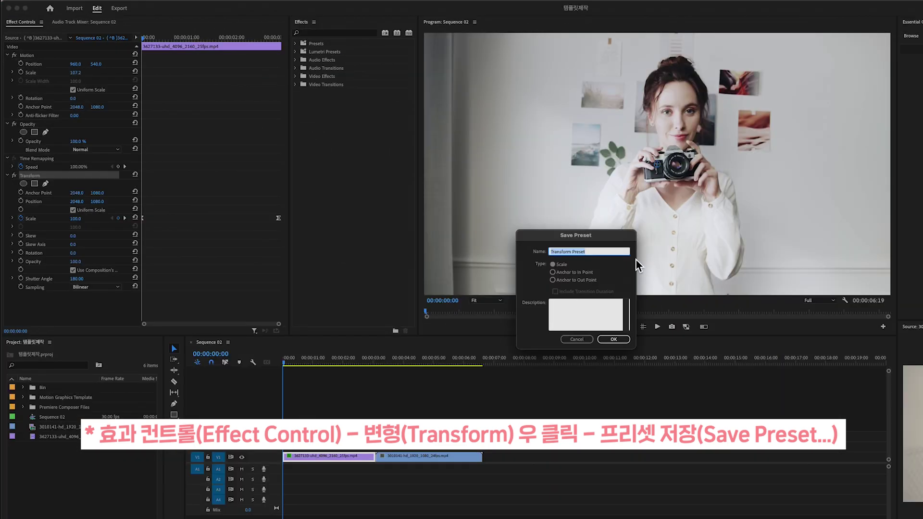
pyautogui.write('Slow zoom')
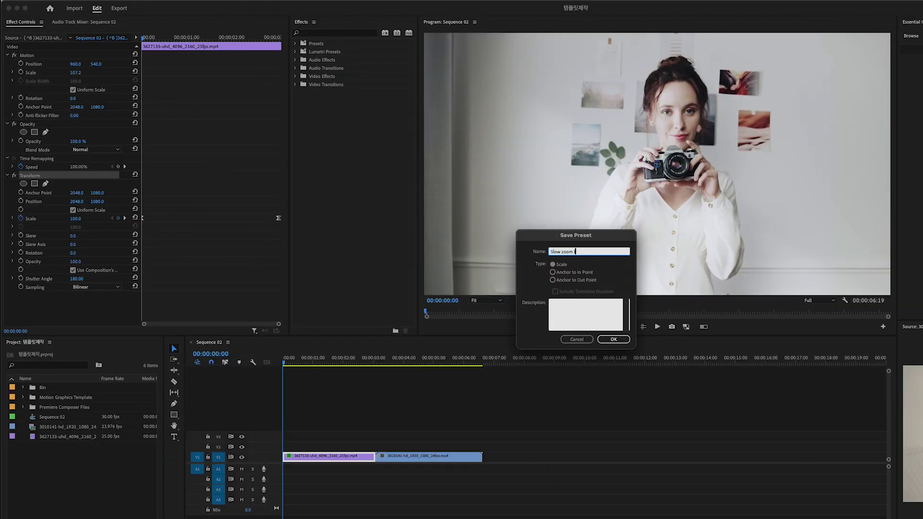
pyautogui.write(' In')
pyautogui.click(626, 337)
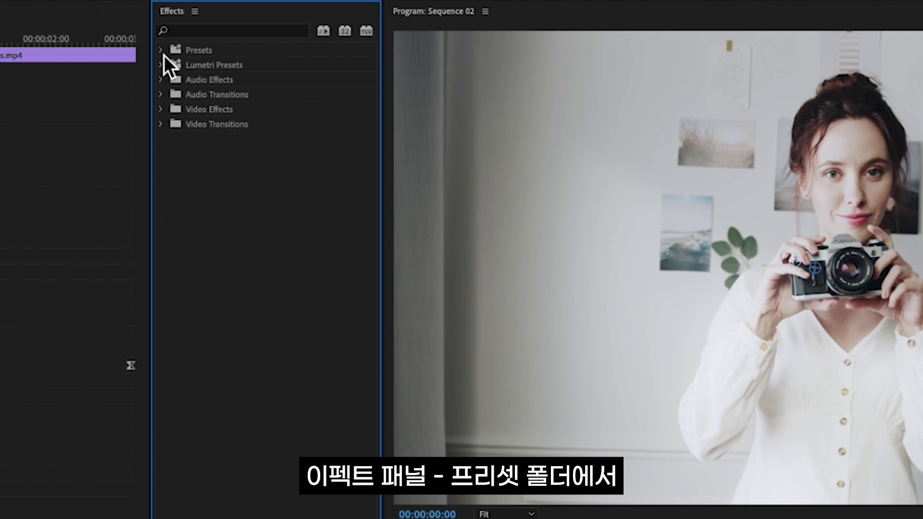
# - Apply the saved "Slow zoom In" preset from the Presets folder to a clip on the timeline
pyautogui.click(163, 53)
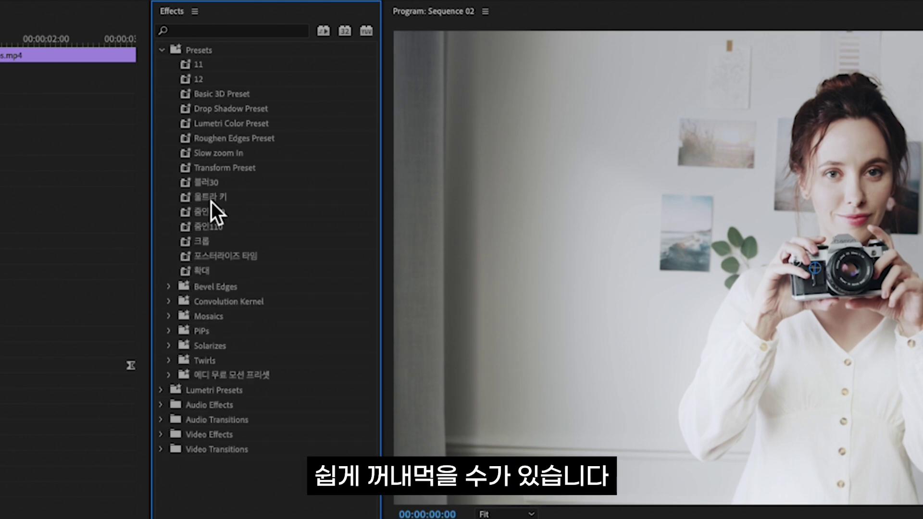
pyautogui.moveTo(224, 157); pyautogui.dragTo(355, 518)
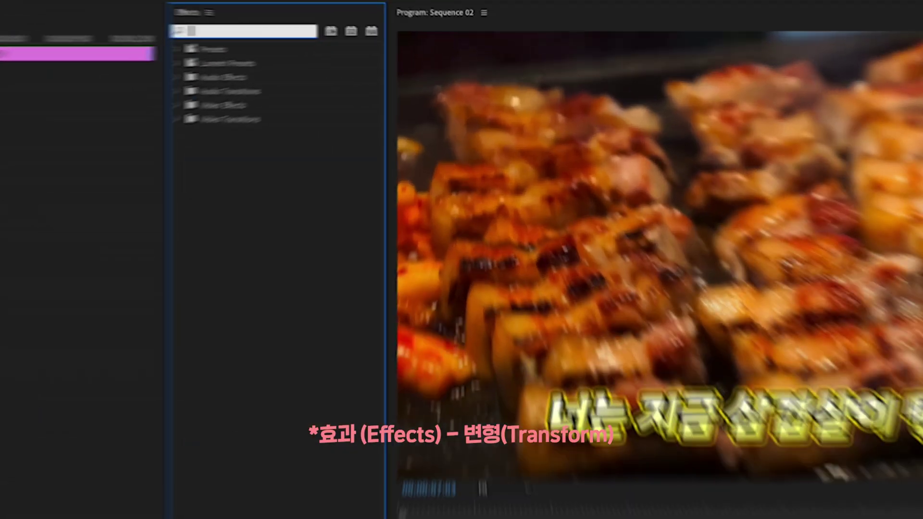
# - Search the effects for "transform" and apply the Distort Transform effect to the caption graphic "너는 지금 삼겹살이 땡긴다!"
pyautogui.write('transform')
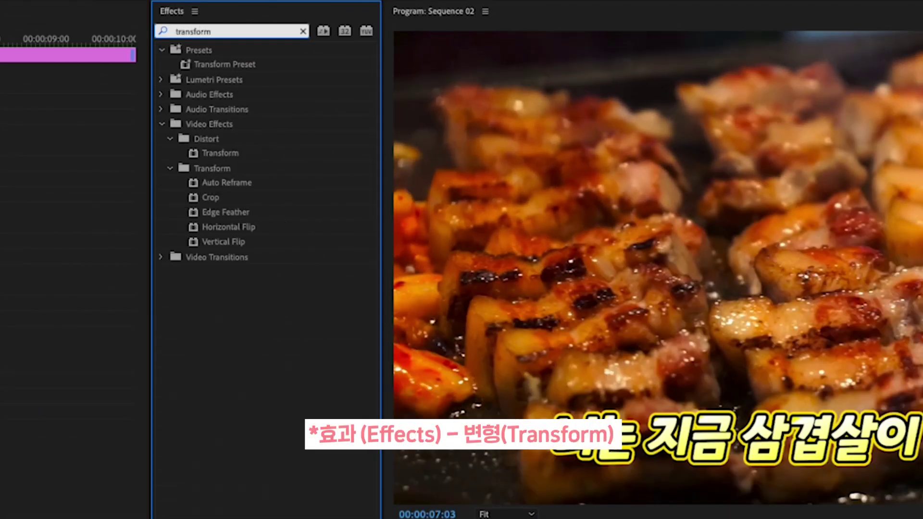
pyautogui.moveTo(220, 152); pyautogui.dragTo(462, 451)
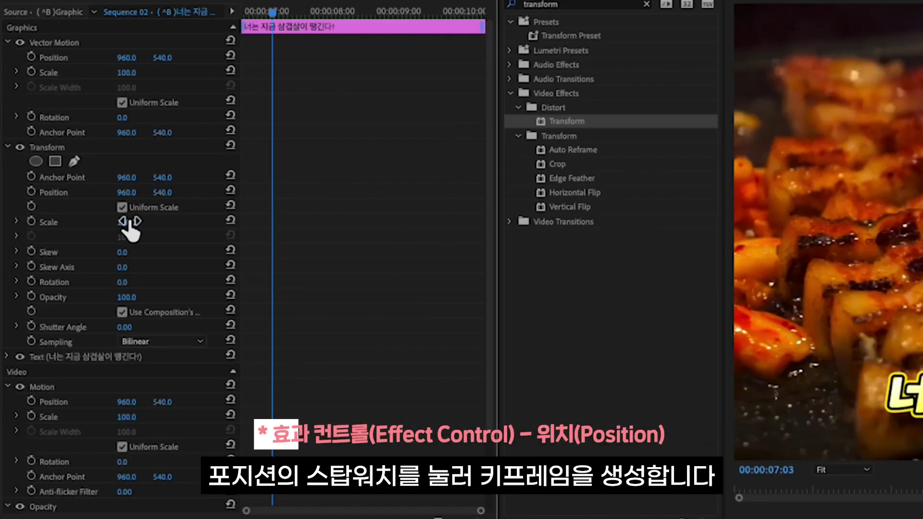
# - Add a Transform Position keyframe at the caption graphic's start with a horizontal position of -632, off the frame
pyautogui.click(34, 195)
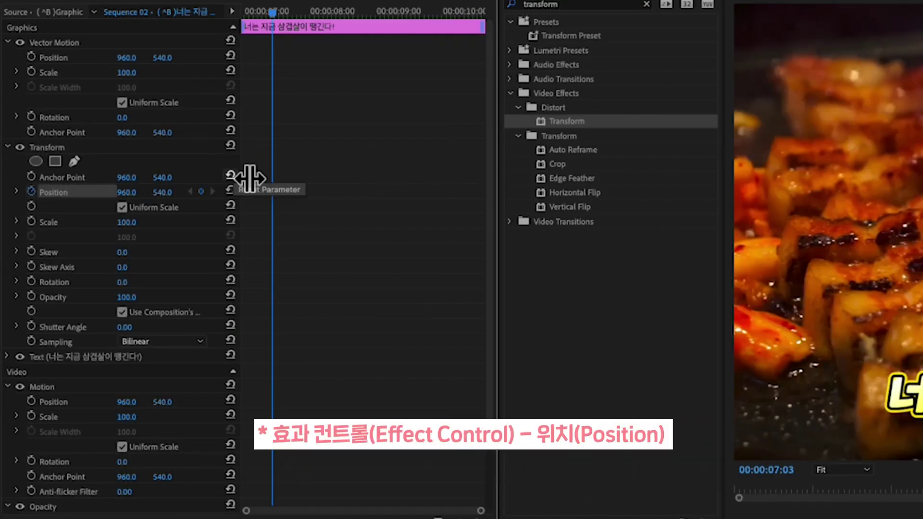
pyautogui.moveTo(288, 17); pyautogui.dragTo(199, 31)
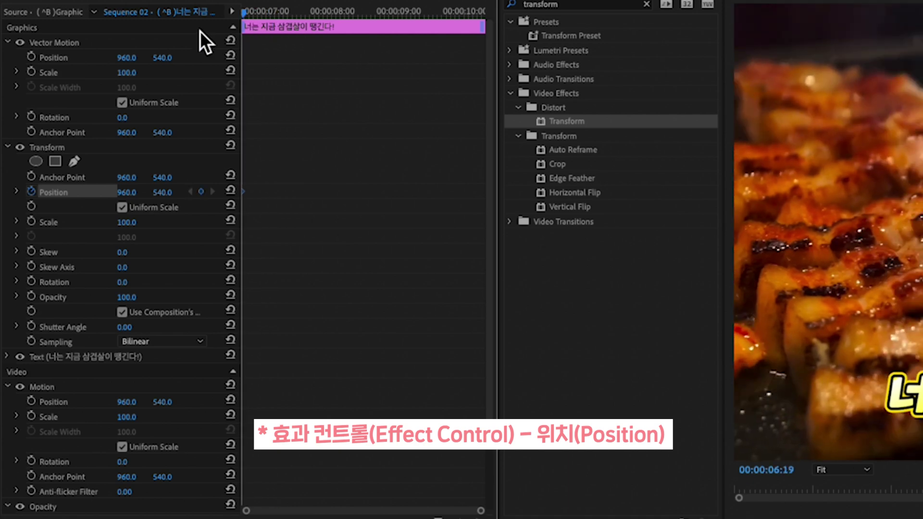
pyautogui.moveTo(76, 142); pyautogui.dragTo(14, 141)
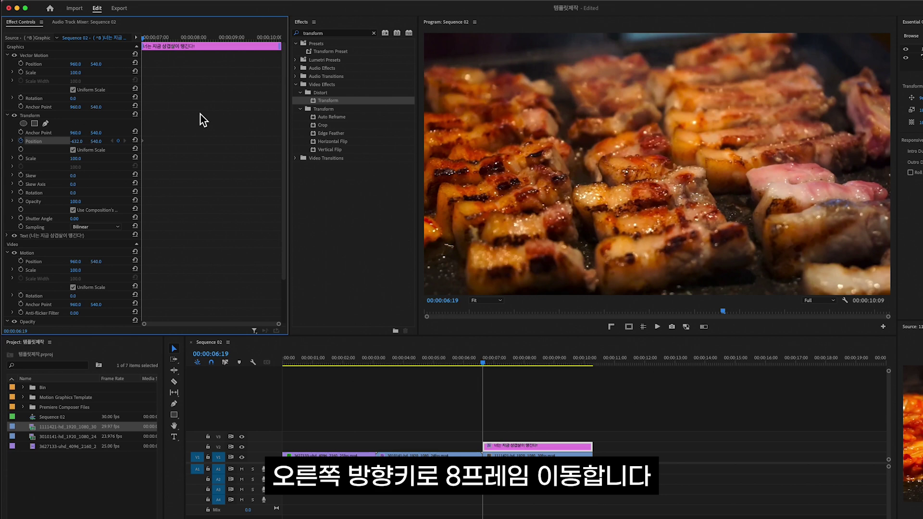
# - Add a second Transform Position keyframe eight frames in, at 00:00:06:27, by resetting the position to 960, 540
pyautogui.press('Right')
pyautogui.press('Right')
pyautogui.press('Right')
pyautogui.press('Right')
pyautogui.press('Right')
pyautogui.press('Right')
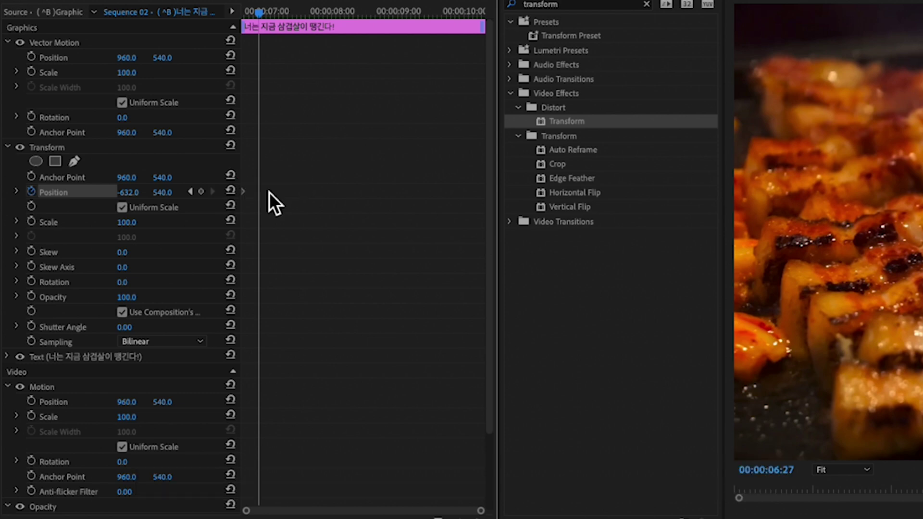
pyautogui.click(227, 193)
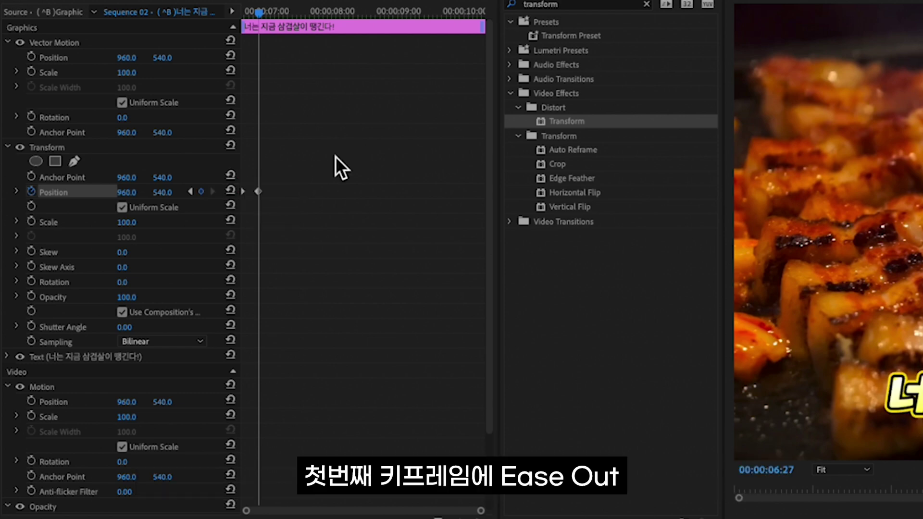
# - Set the temporal interpolation of the first Position keyframe to Ease Out and of the second one to Ease In
pyautogui.scroll(2, 288, 161)
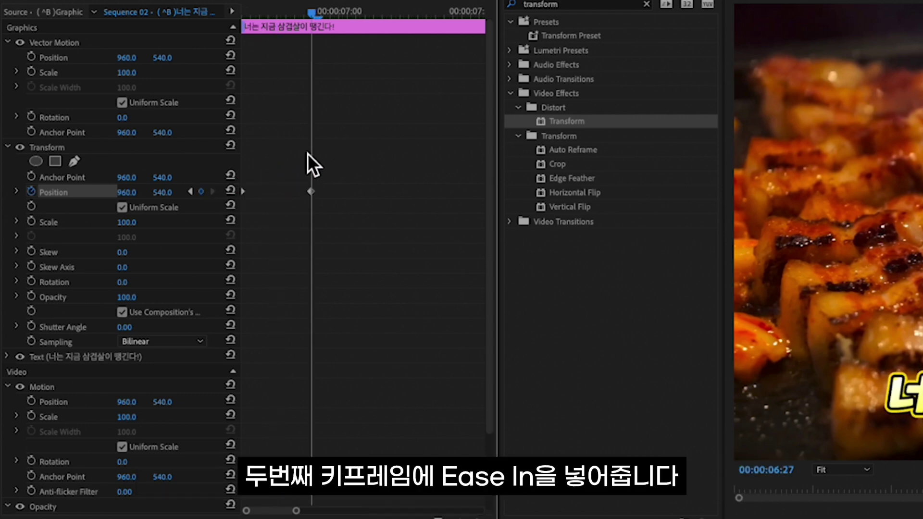
pyautogui.rightClick(247, 197)
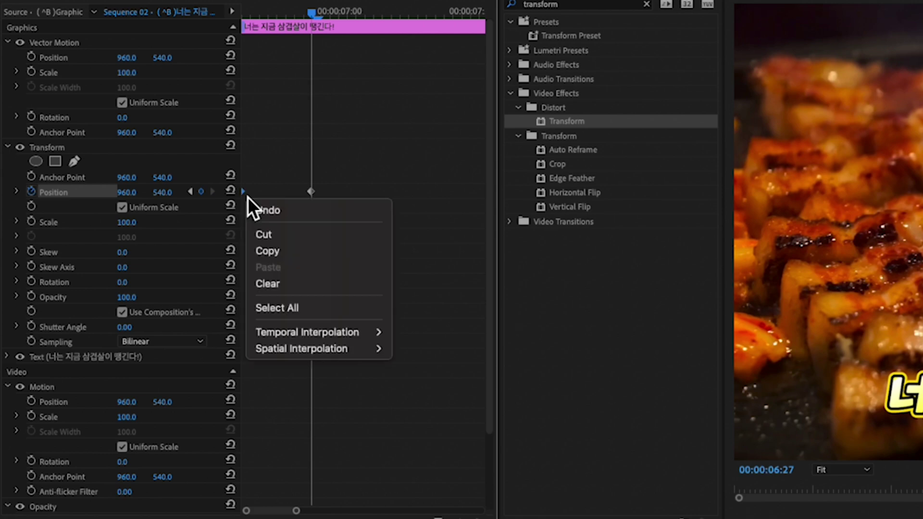
pyautogui.moveTo(307, 332)
pyautogui.click(454, 439)
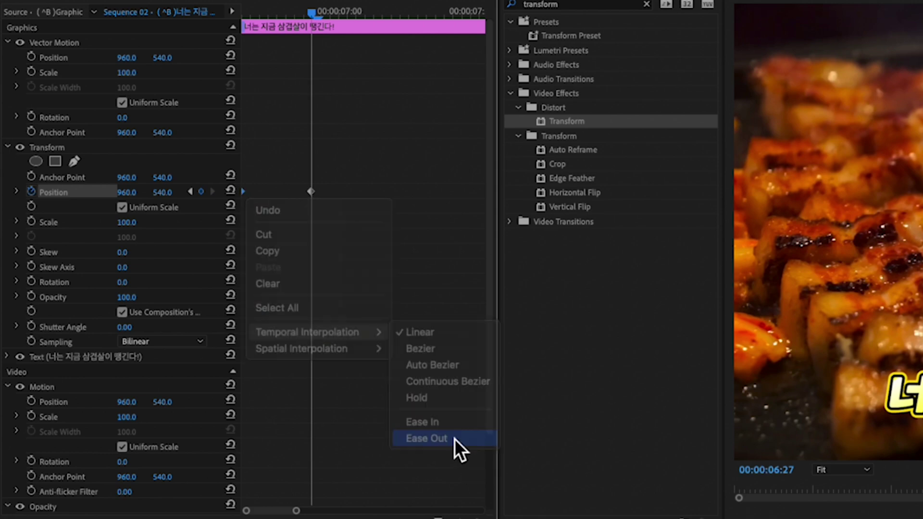
pyautogui.rightClick(315, 195)
pyautogui.moveTo(438, 327)
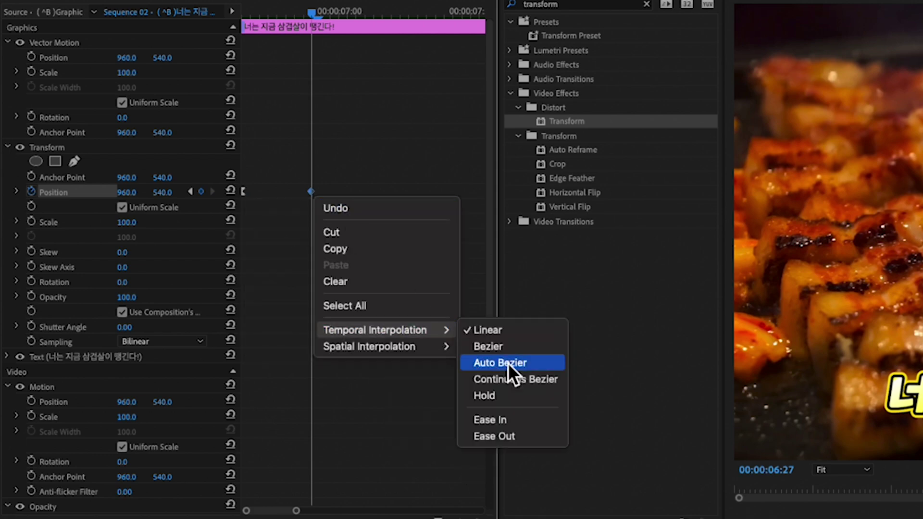
pyautogui.click(550, 425)
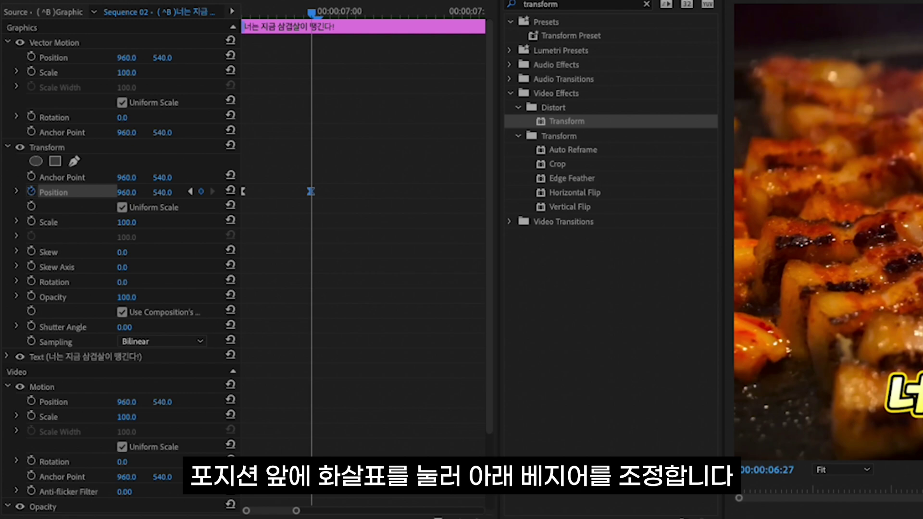
# - Reshape the Transform Position velocity curve so it peaks early and tapers gently into the second keyframe, and preview the motion
pyautogui.click(18, 193)
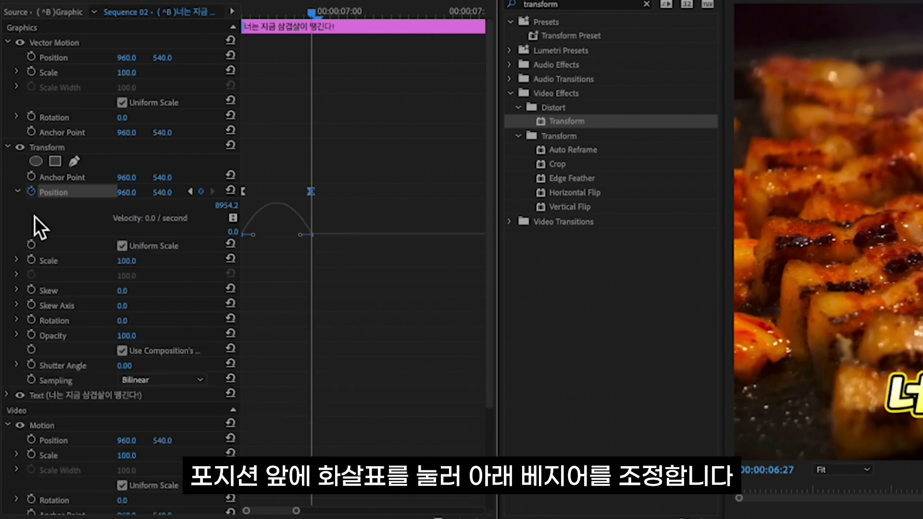
pyautogui.moveTo(277, 235); pyautogui.dragTo(274, 235)
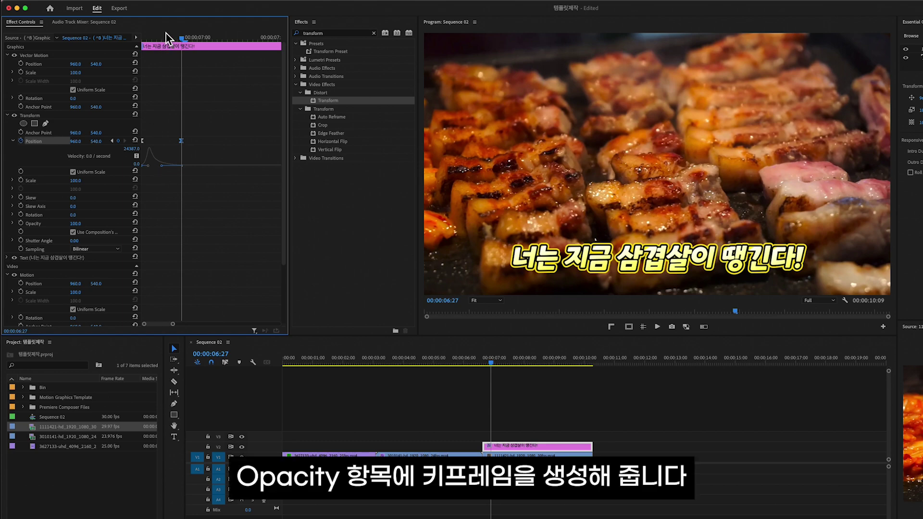
pyautogui.press('space')
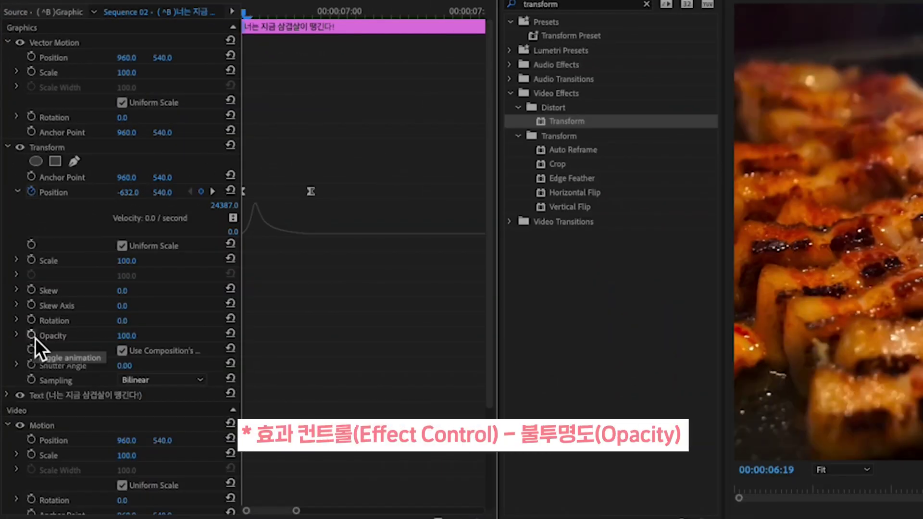
# - Animate the caption's Transform Opacity from 0 at the clip's start to 100 at the second Position keyframe
pyautogui.click(32, 335)
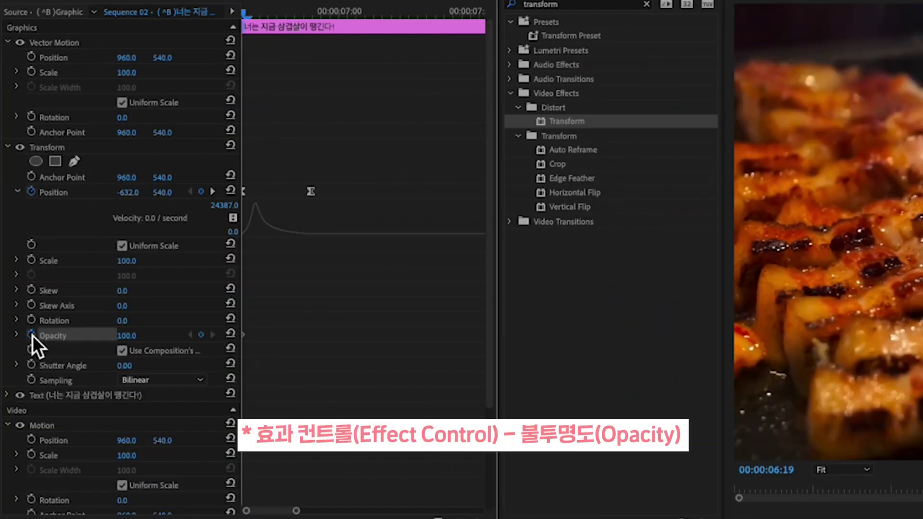
pyautogui.moveTo(245, 339); pyautogui.dragTo(312, 331)
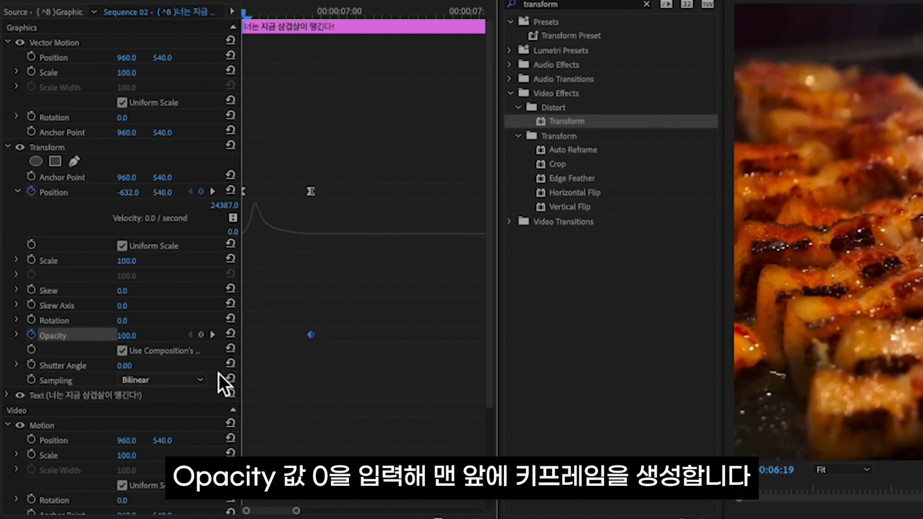
pyautogui.write('0')
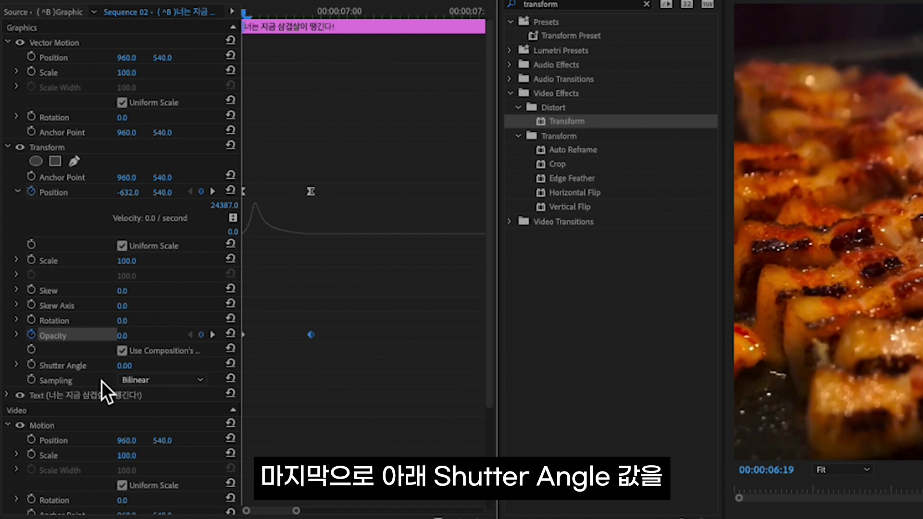
# - Set the Transform effect's Shutter Angle to 180 and play back the caption's slide-in
pyautogui.click(140, 367)
pyautogui.write('1')
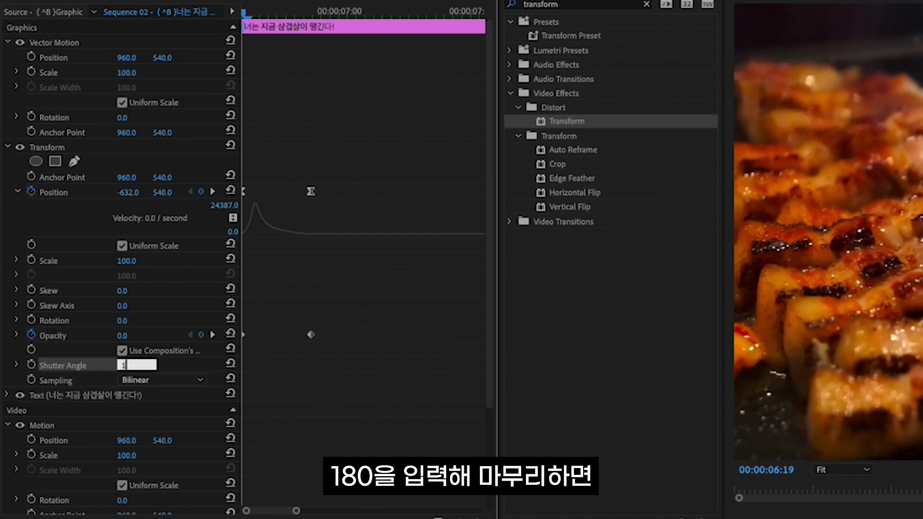
pyautogui.write('80')
pyautogui.press('Return')
pyautogui.press('space')
pyautogui.press('space')
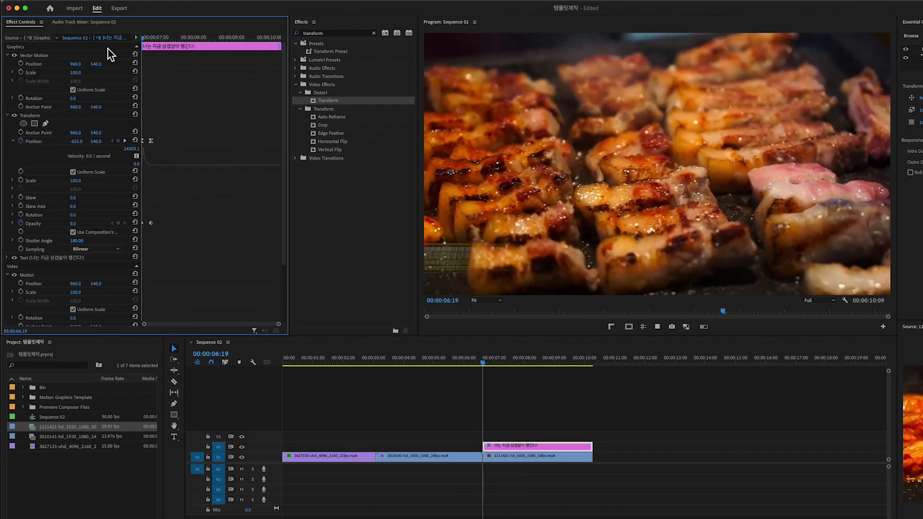
pyautogui.press('space')
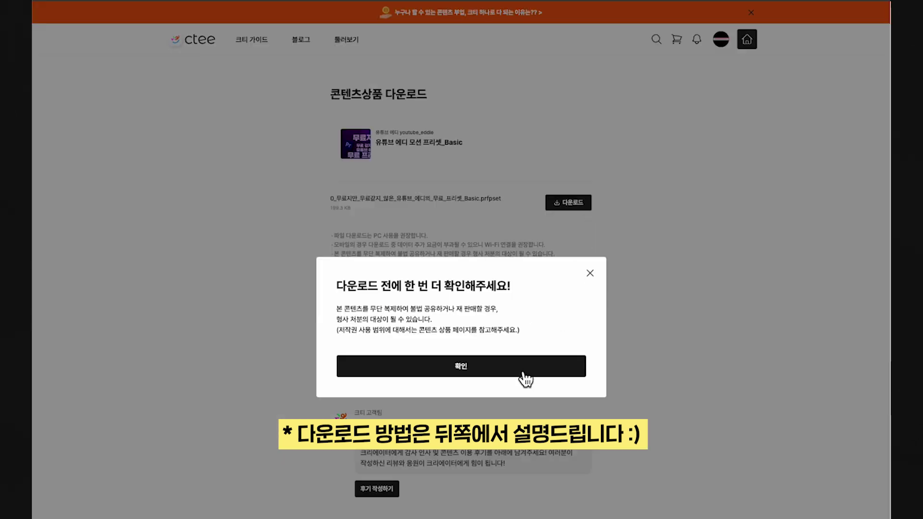
# - Confirm the download of the motion preset file on ctee, then import the downloaded _Basic.prfpset file into the Presets folder in Premiere Pro
pyautogui.click(523, 372)
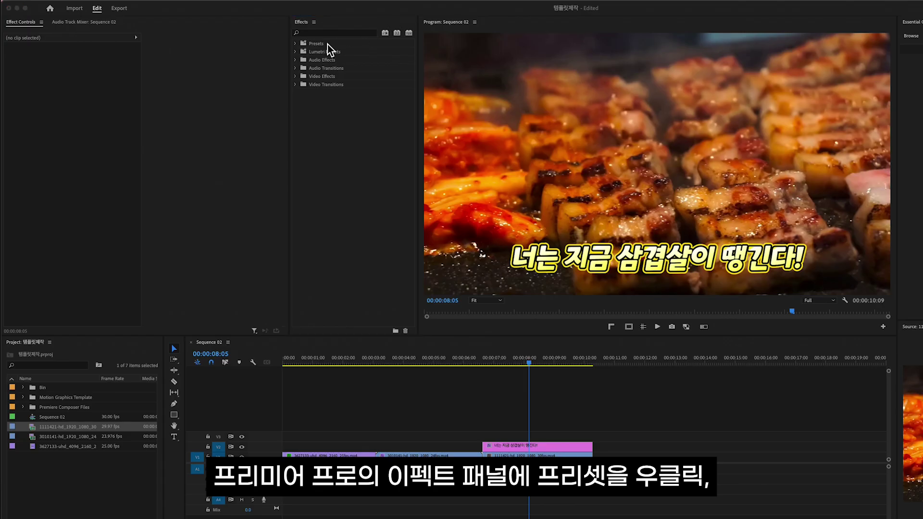
pyautogui.rightClick(321, 44)
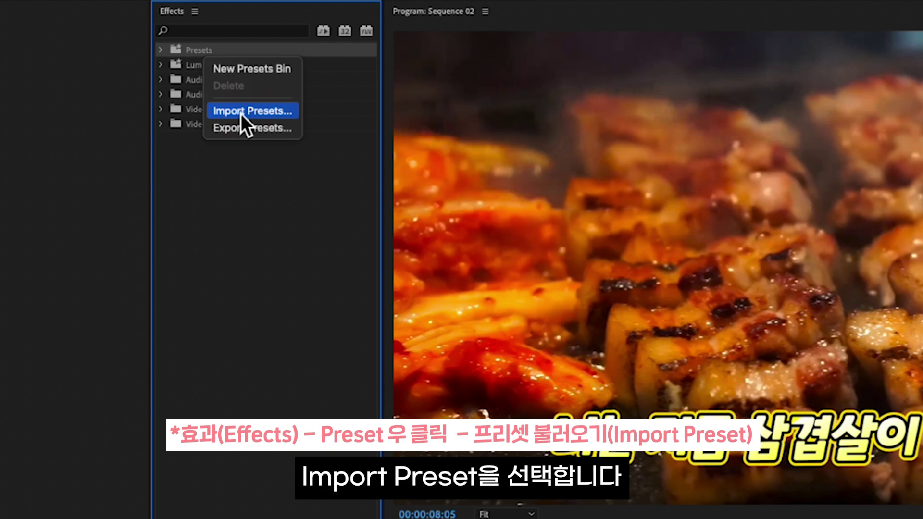
pyautogui.click(241, 114)
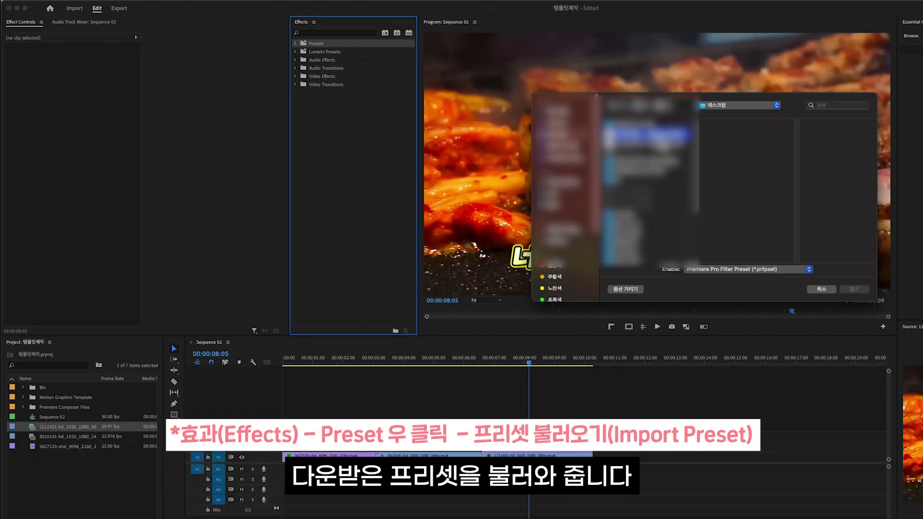
pyautogui.click(644, 136)
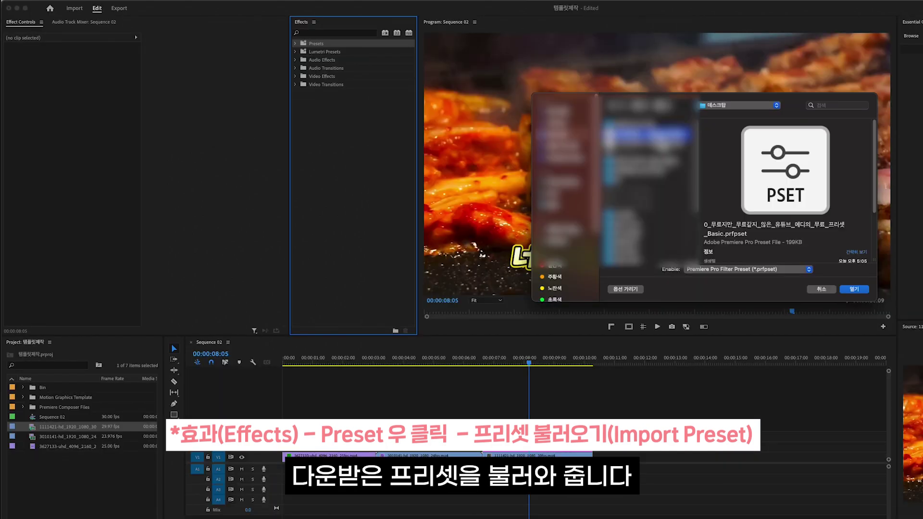
pyautogui.click(846, 290)
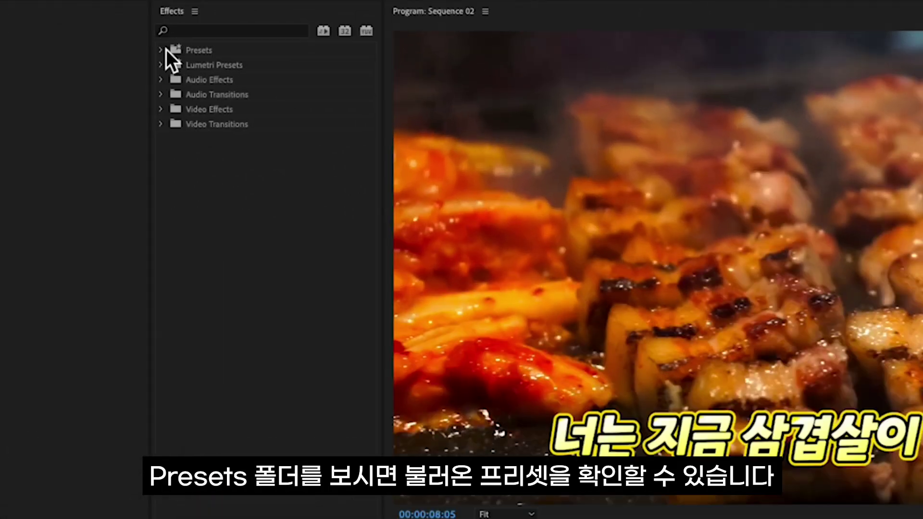
# - Find the imported 에디 무료 모션 프리셋 bin and apply its IN_Fast from BOTTOM preset to the caption clip starting at 00:00:06:19
pyautogui.click(161, 50)
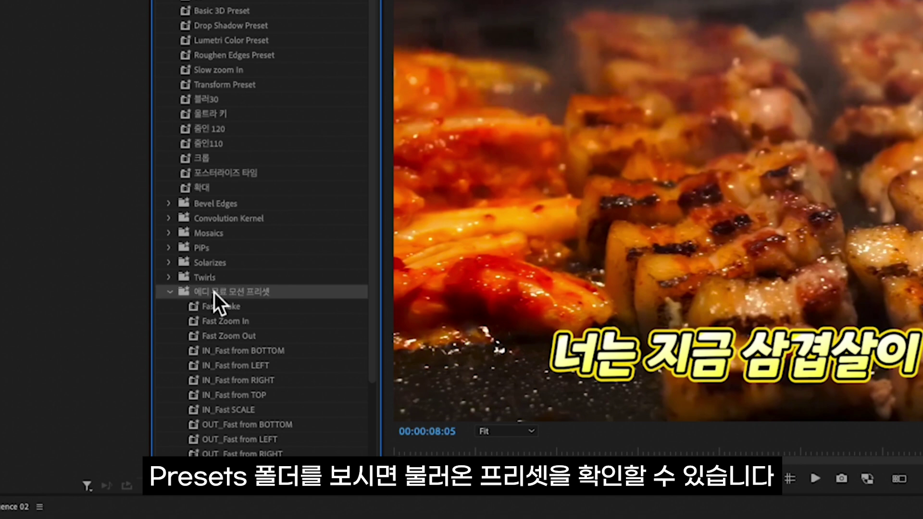
pyautogui.scroll(-4, 295, 317)
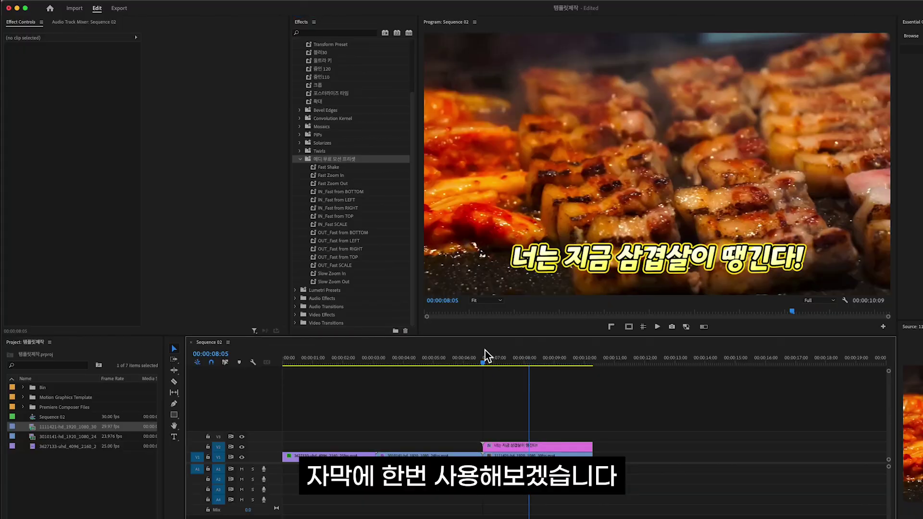
pyautogui.click(484, 358)
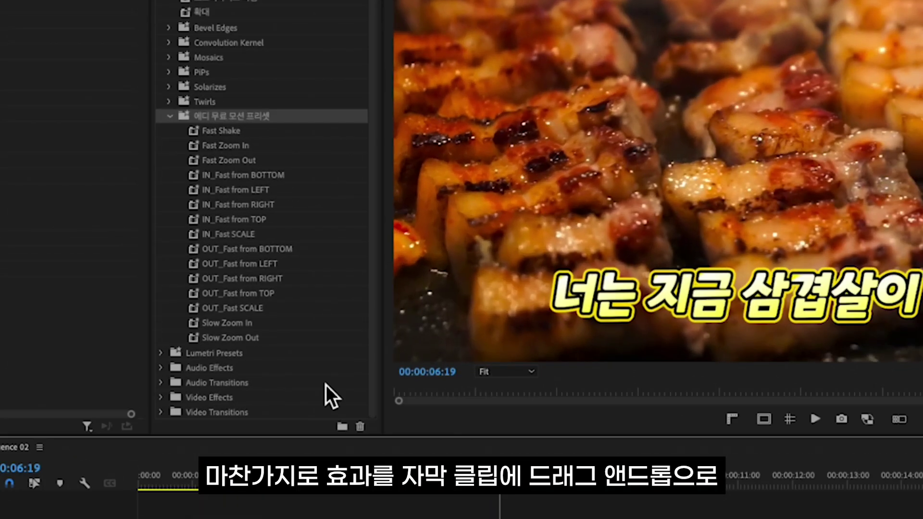
pyautogui.moveTo(231, 178); pyautogui.dragTo(558, 379)
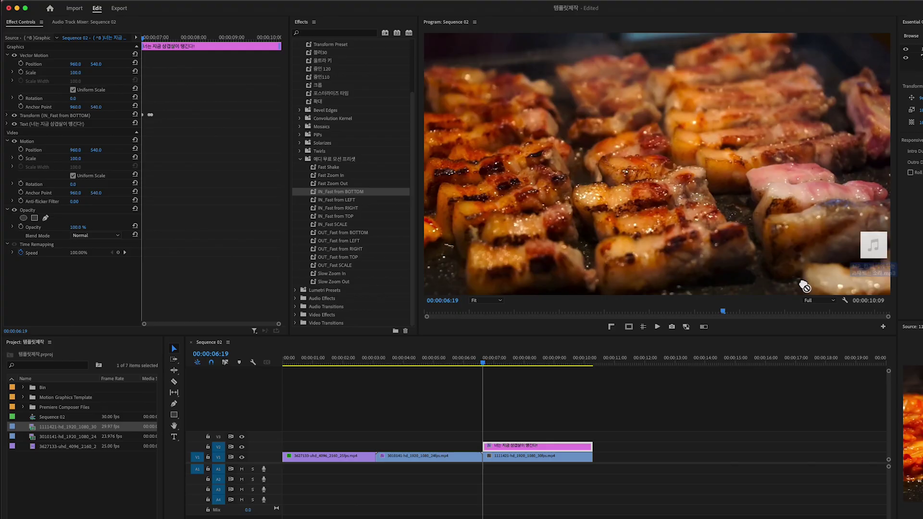
# - Add animal-1292929_1280.png on the track beneath the caption, scale it down to about 23.3 and reset its position to the frame's centre
pyautogui.moveTo(435, 514); pyautogui.dragTo(497, 476)
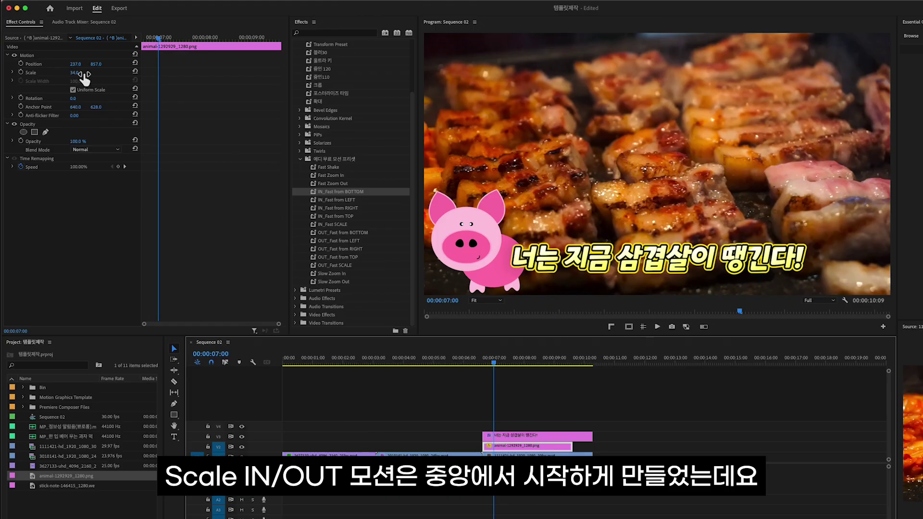
pyautogui.moveTo(85, 76); pyautogui.dragTo(82, 76)
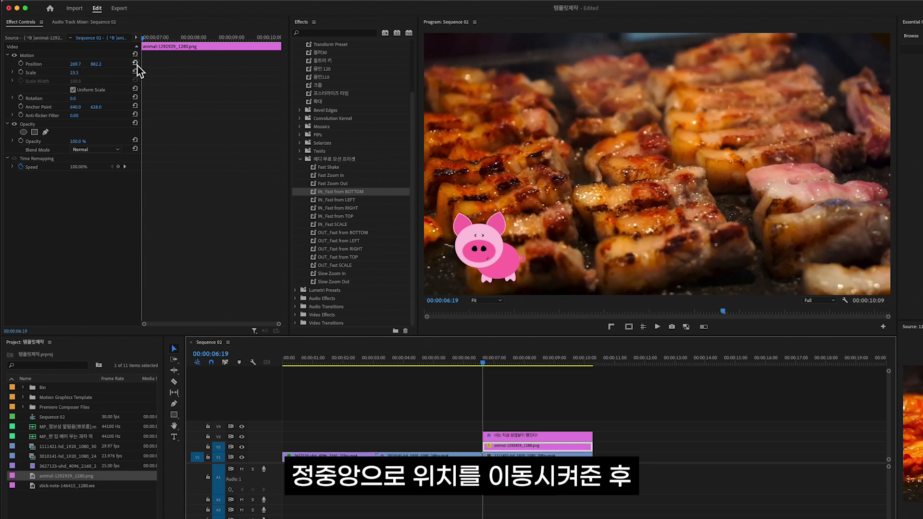
pyautogui.click(135, 62)
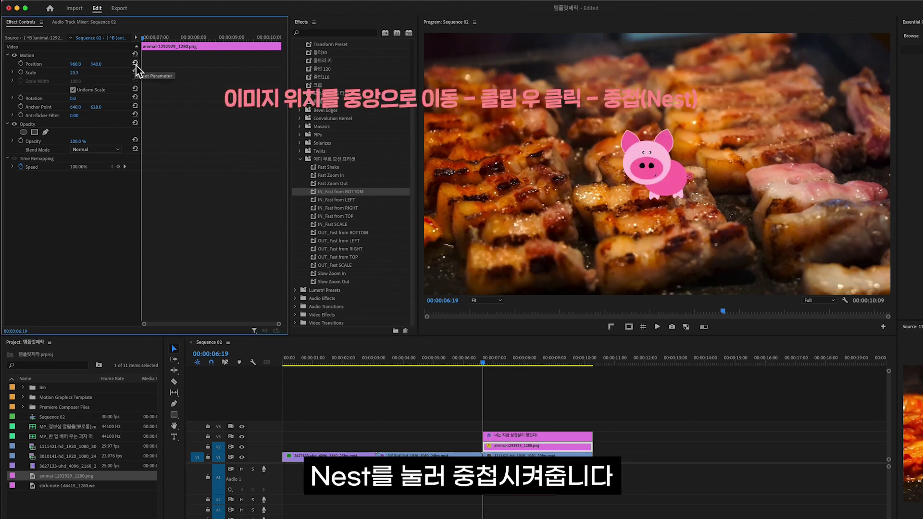
# - Nest the centred pig image clip, keeping the suggested sequence name
pyautogui.rightClick(497, 449)
pyautogui.click(559, 353)
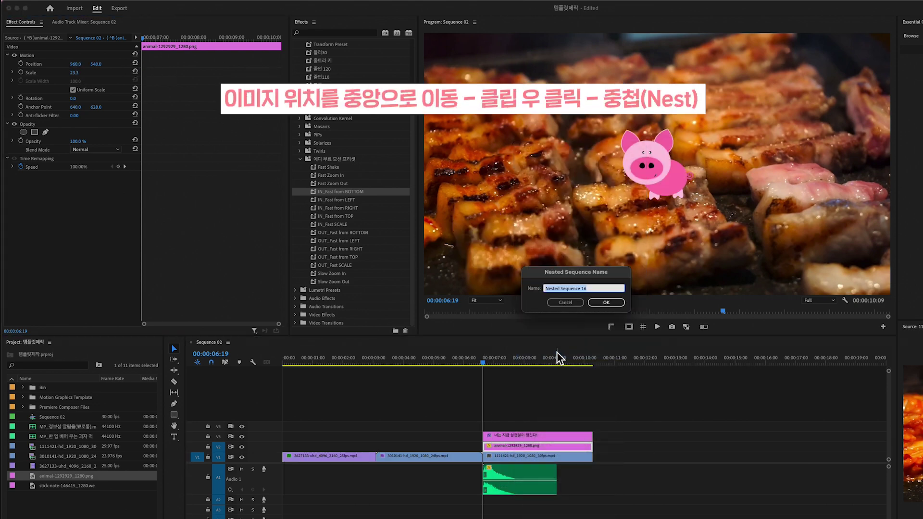
pyautogui.click(605, 302)
# - Apply the IN_Fast SCALE preset to the nested pig sequence and play back its scale-in
pyautogui.click(352, 225)
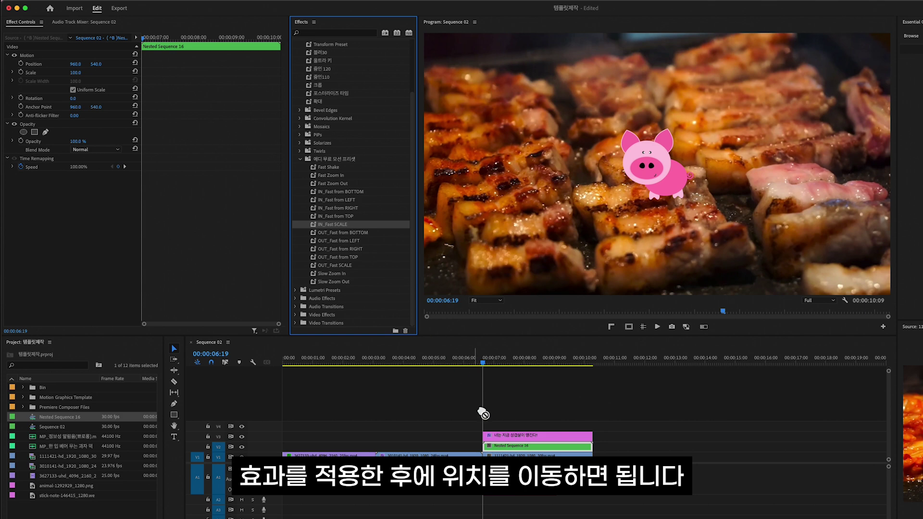
pyautogui.moveTo(483, 413); pyautogui.dragTo(500, 448)
pyautogui.press('space')
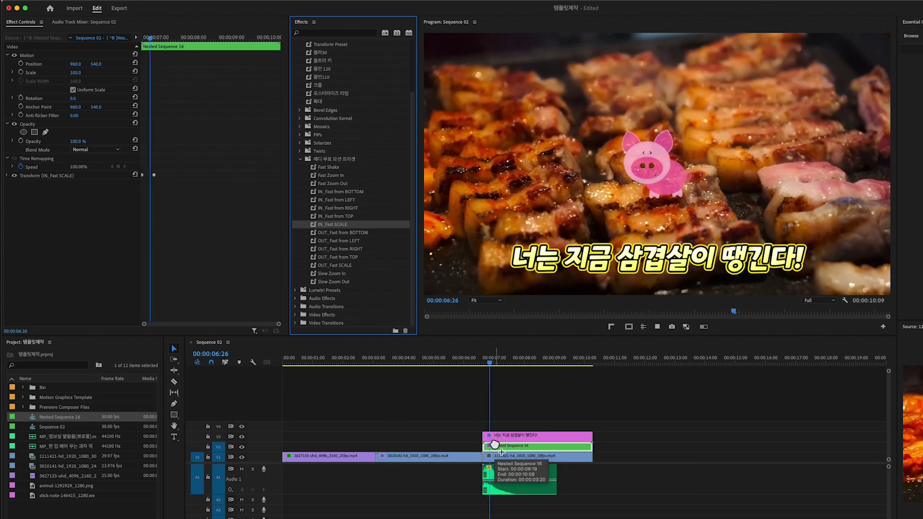
pyautogui.press('space')
# - Move the nested pig in front of the caption text, to a Motion position of about 252.6, 880.3, and preview from 00:00:06:19
pyautogui.click(96, 55)
pyautogui.click(752, 114)
pyautogui.moveTo(751, 109); pyautogui.dragTo(616, 189)
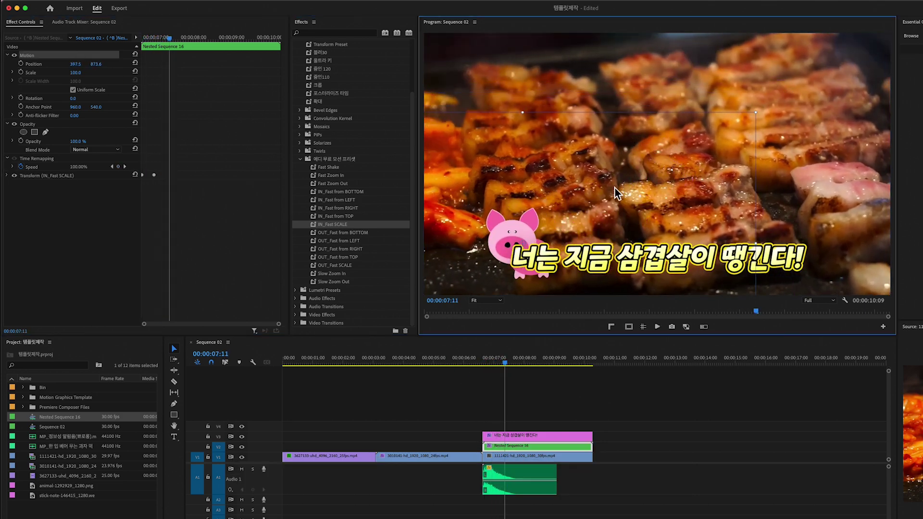
pyautogui.click(483, 363)
pyautogui.press('space')
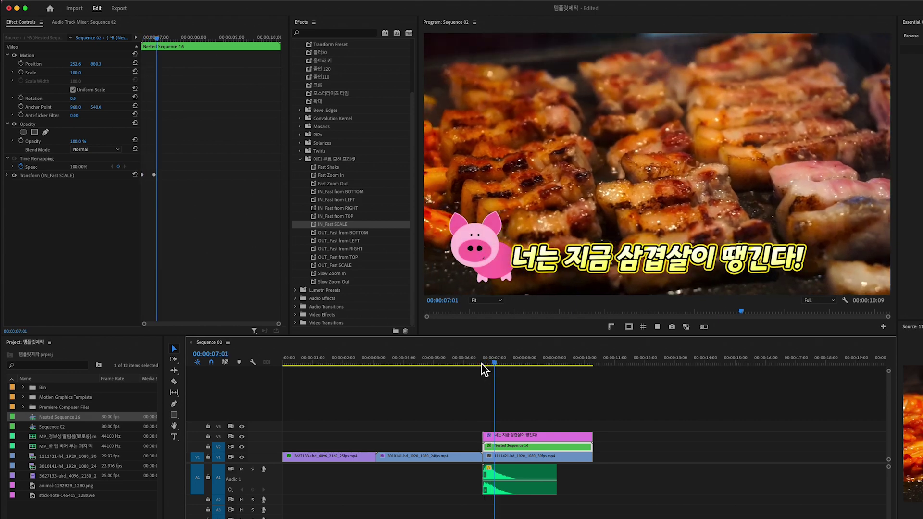
# - Centre the caption's text layer horizontally and vertically in the frame
pyautogui.click(580, 436)
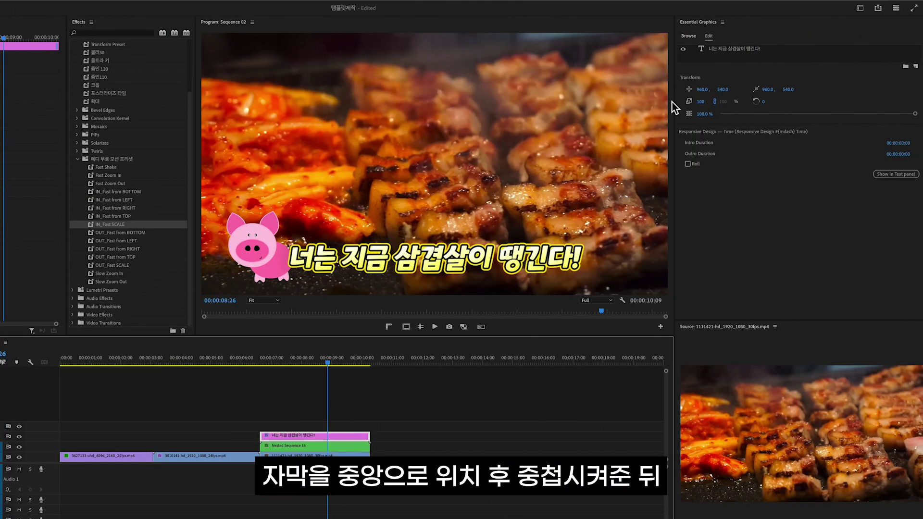
pyautogui.click(734, 50)
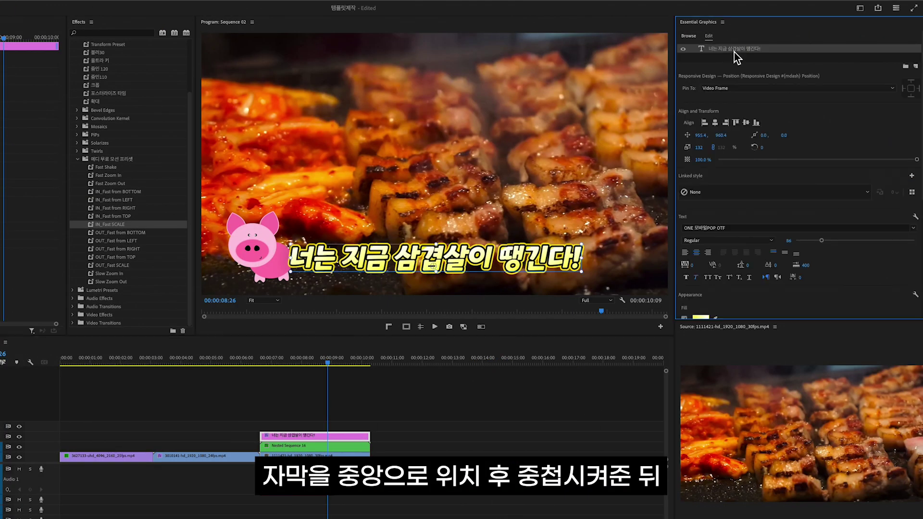
pyautogui.click(715, 123)
pyautogui.click(745, 123)
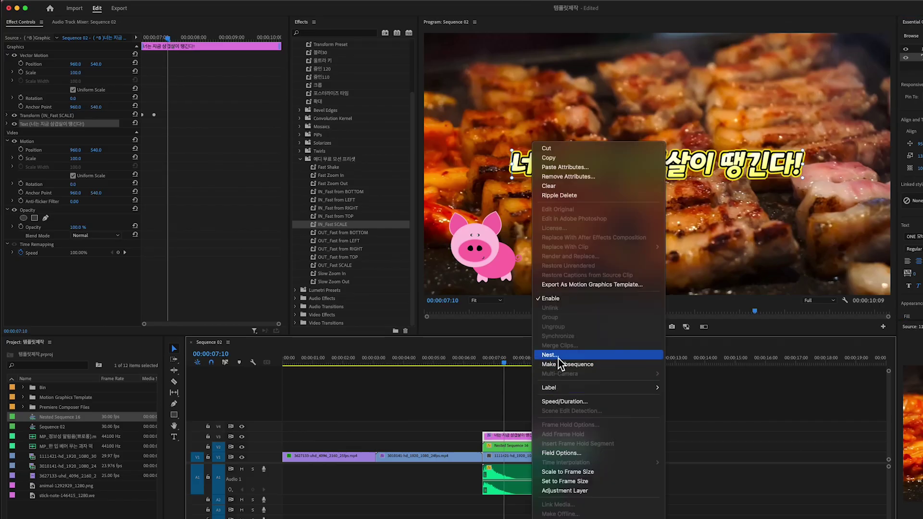
# - Nest the centred caption clip and lower the nested sequence by setting its vertical Motion position to 941
pyautogui.click(557, 357)
pyautogui.press('Return')
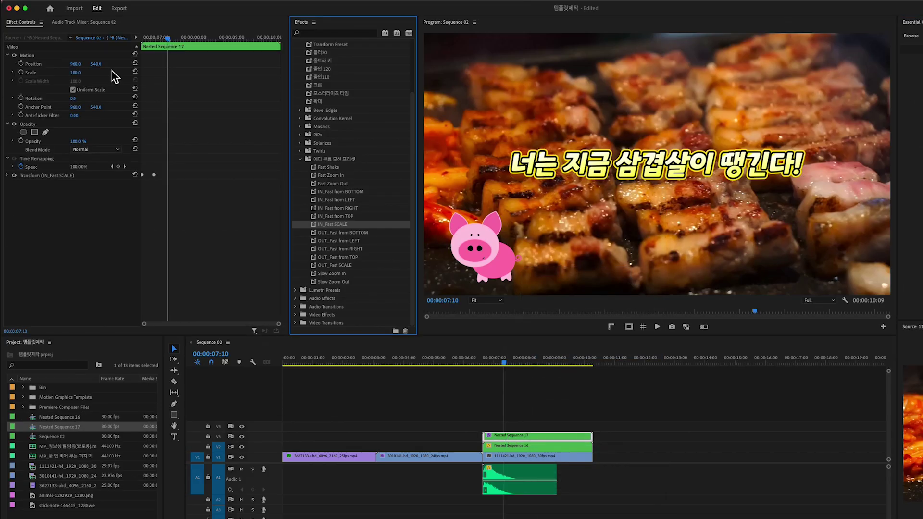
pyautogui.moveTo(97, 68); pyautogui.dragTo(246, 231)
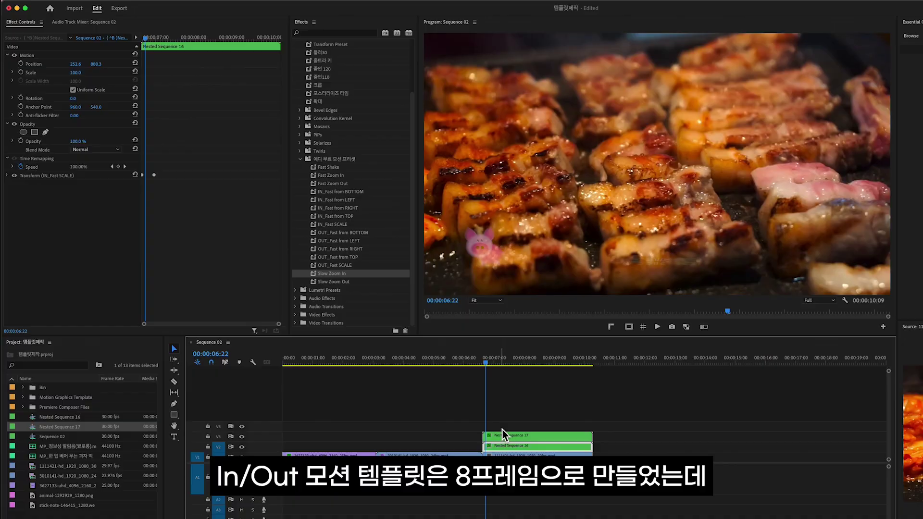
# - Slow the nested caption's IN_Fast SCALE motion by moving its ending Scale and Opacity keyframes further along, and preview it
pyautogui.click(503, 445)
pyautogui.moveTo(477, 359); pyautogui.dragTo(484, 356)
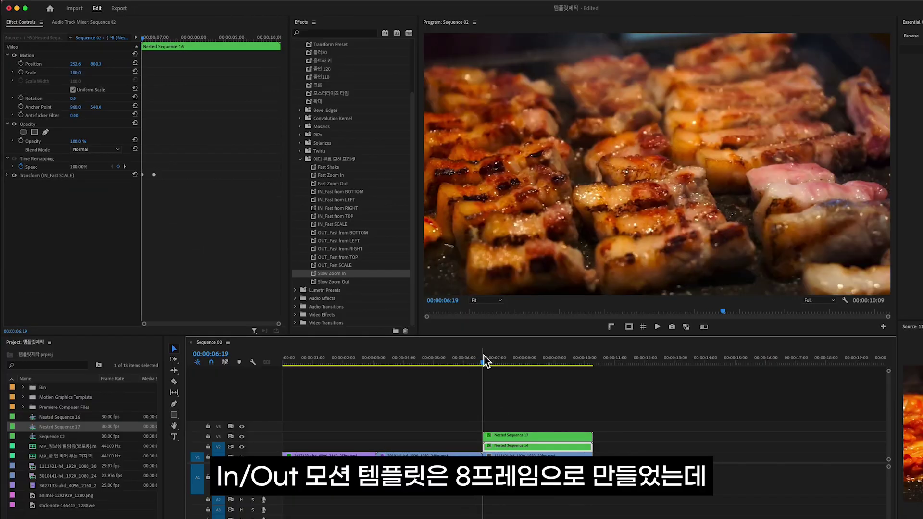
pyautogui.click(512, 435)
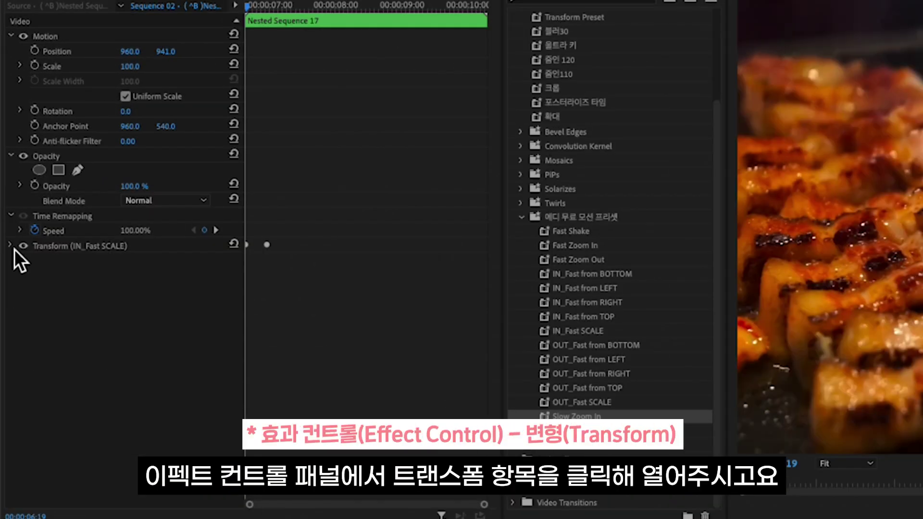
pyautogui.click(9, 178)
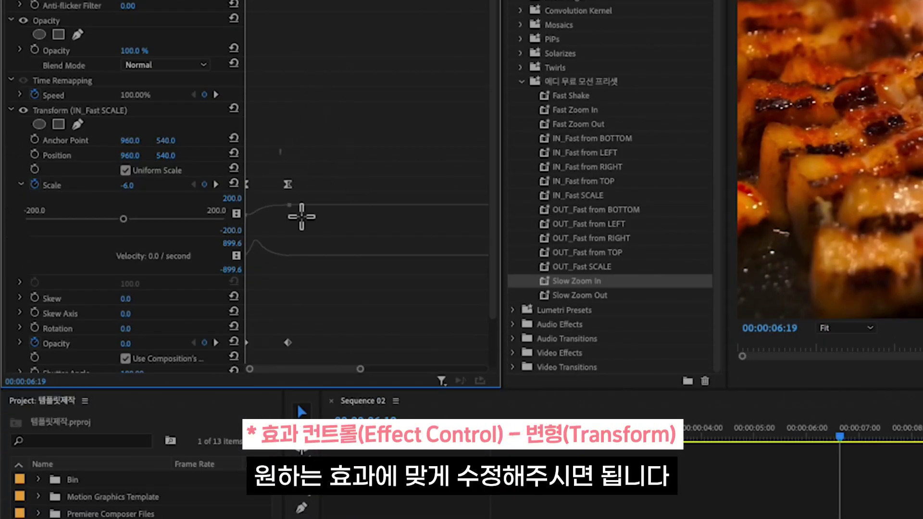
pyautogui.scroll(-1, 301, 217)
pyautogui.click(287, 167)
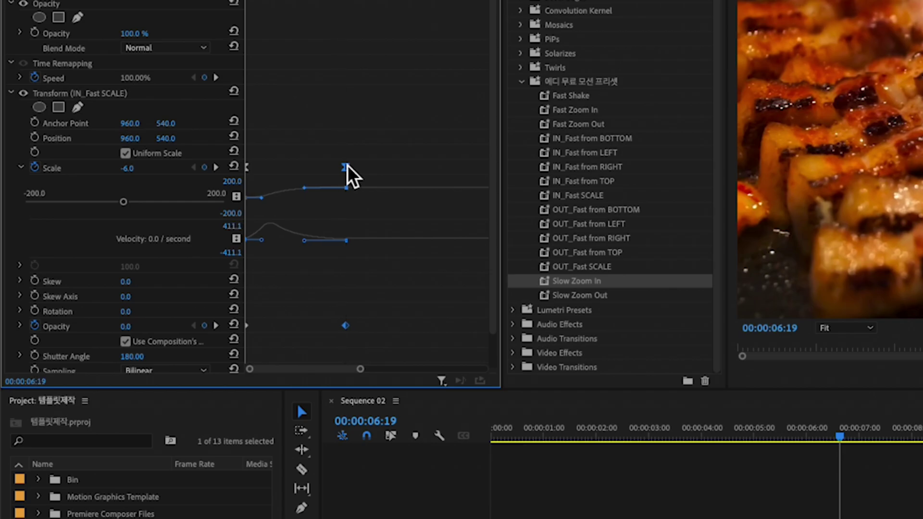
pyautogui.press('space')
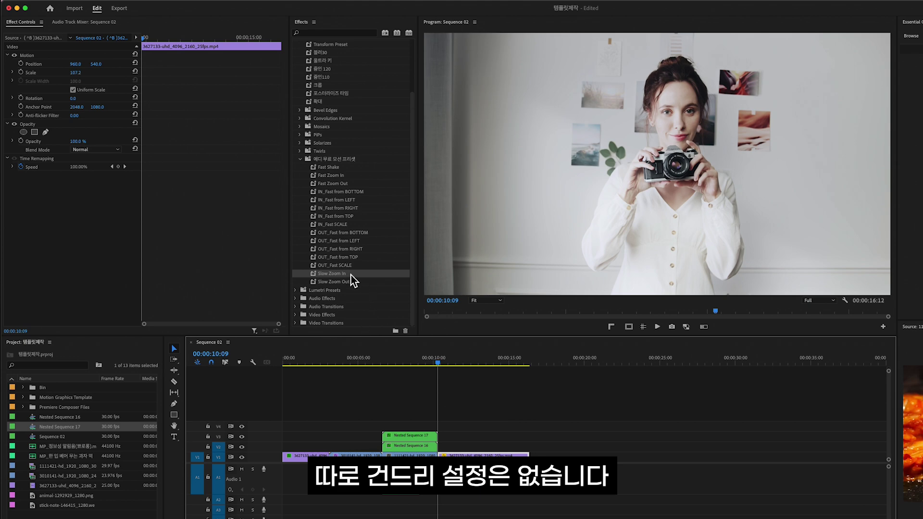
# - Apply the Slow Zoom In preset to the camera portrait clip after the nested sequences, and search the effects for "black &"
pyautogui.moveTo(353, 280); pyautogui.dragTo(476, 457)
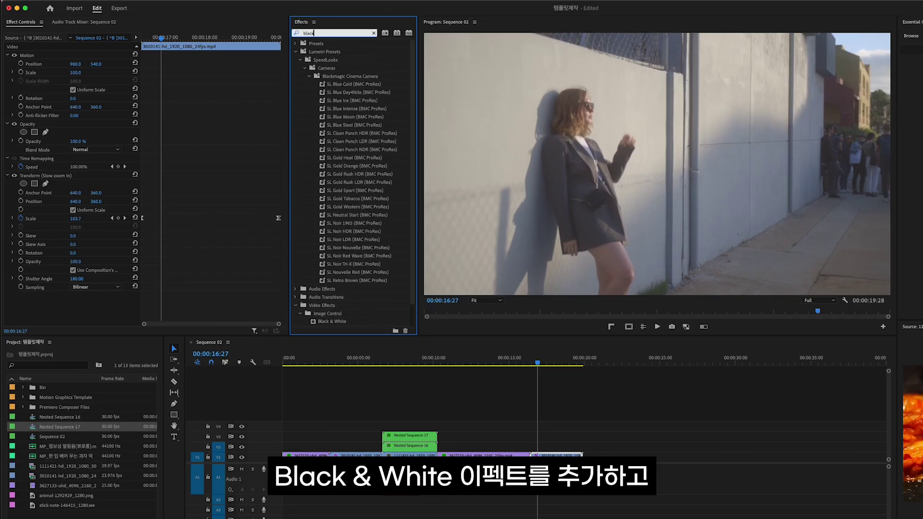
pyautogui.write('&')
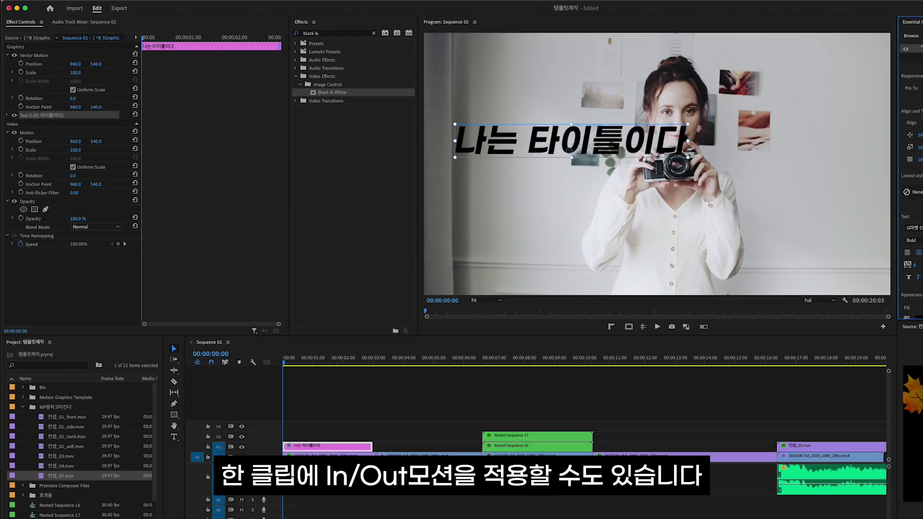
# - Clear the effects search and apply the IN_Fast from LEFT preset to the title clip at the start of the sequence
pyautogui.click(714, 166)
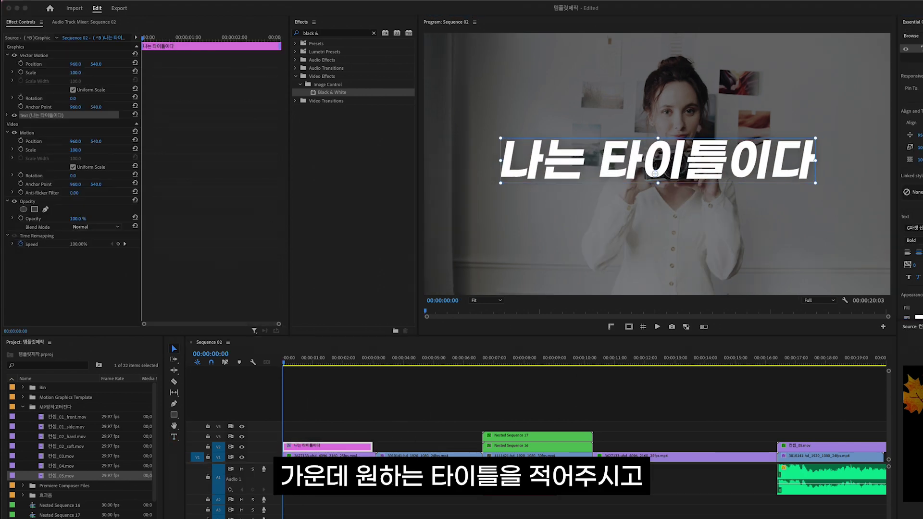
pyautogui.click(359, 35)
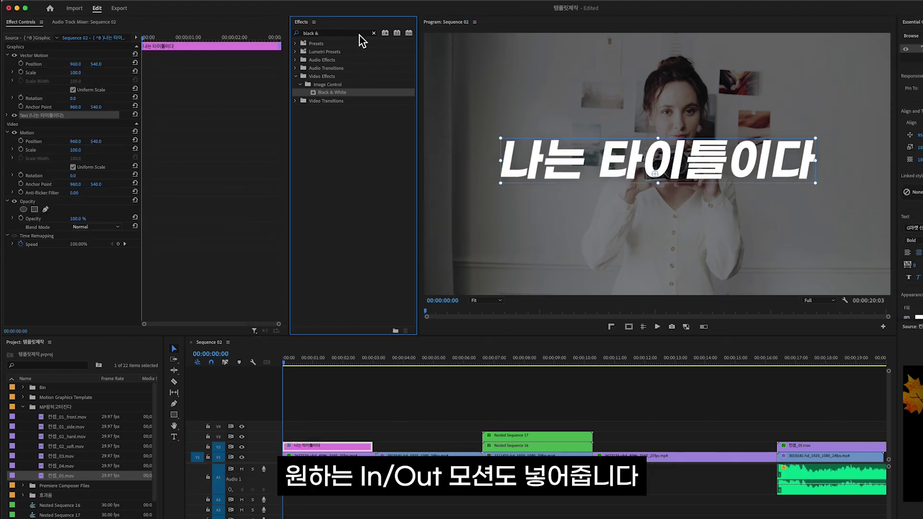
pyautogui.click(373, 33)
pyautogui.moveTo(336, 200); pyautogui.dragTo(332, 445)
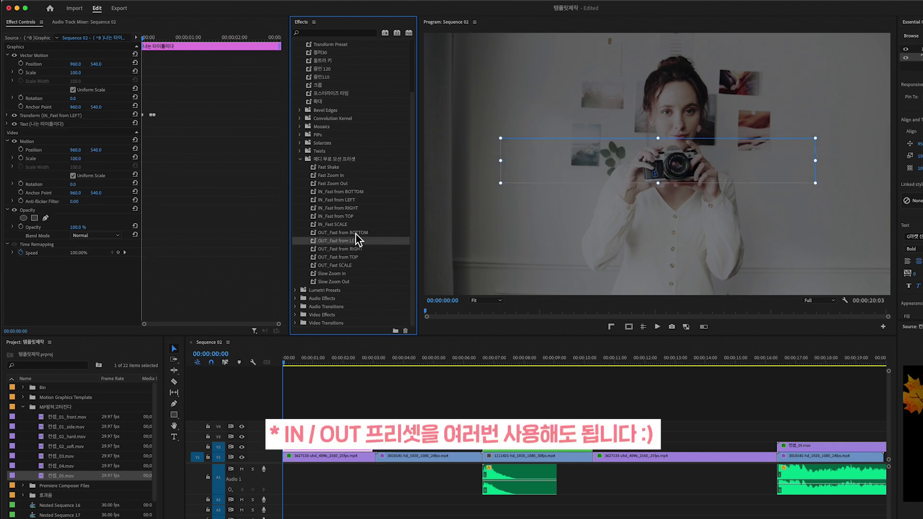
# - Search the effects for "crop" and apply the Crop effect to the opening clip of the sequence
pyautogui.click(320, 454)
pyautogui.press('space')
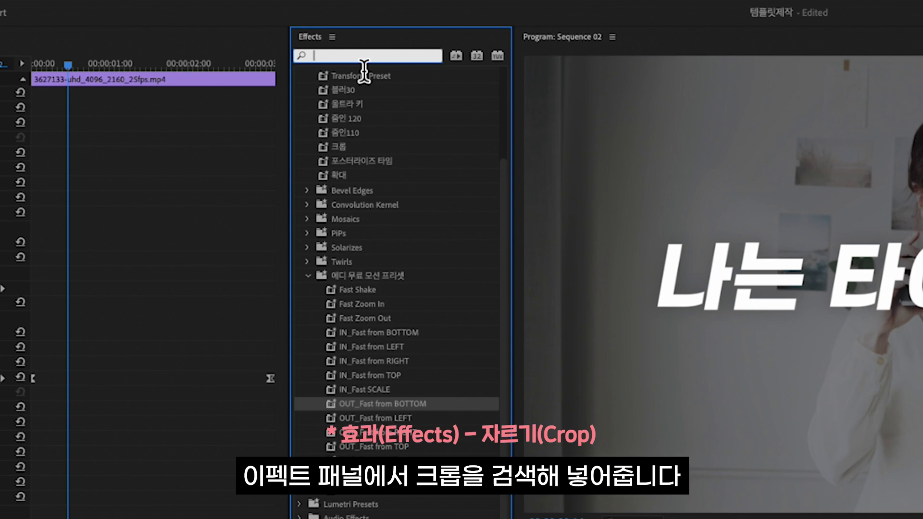
pyautogui.write('crop')
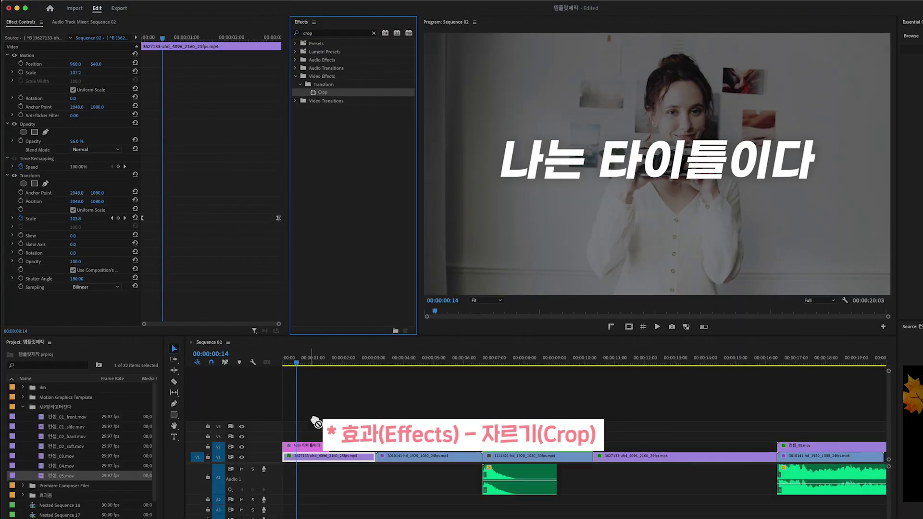
pyautogui.moveTo(312, 451); pyautogui.dragTo(312, 447)
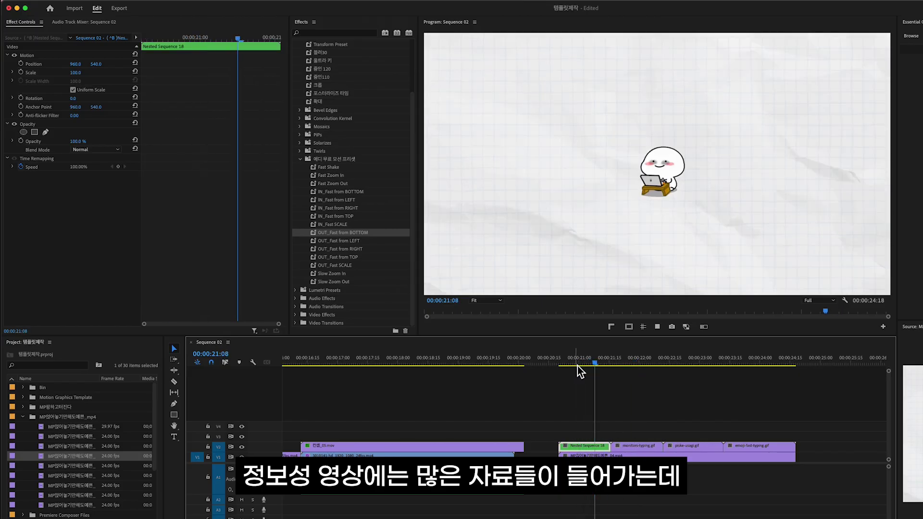
# - Play through the row of typing GIF clips over the paper background to check their motion
pyautogui.press('space')
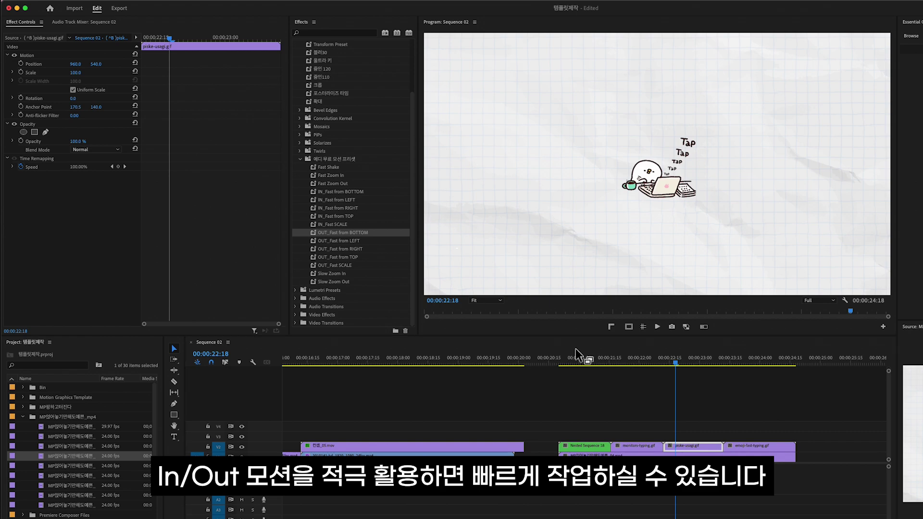
pyautogui.click(567, 363)
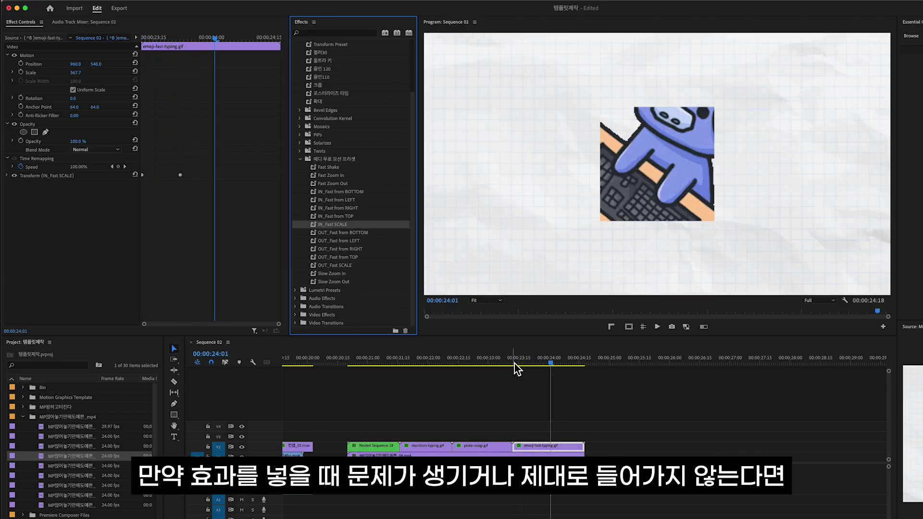
# - Nest the emoji-fast-typing.gif clip under the default sequence name
pyautogui.click(514, 364)
pyautogui.rightClick(546, 446)
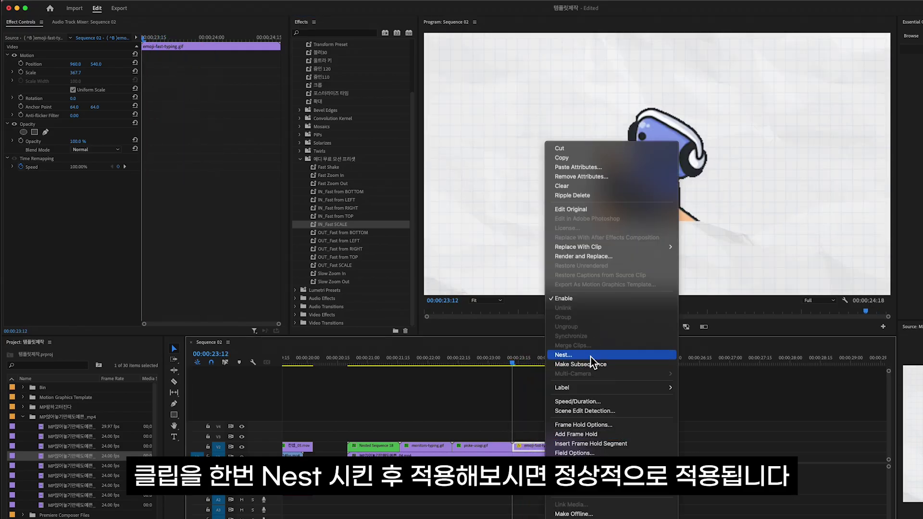
pyautogui.click(591, 356)
pyautogui.press('Return')
# - Apply the IN_Fast SCALE preset to the newly nested emoji clip and preview its motion from the start
pyautogui.moveTo(326, 233); pyautogui.dragTo(531, 448)
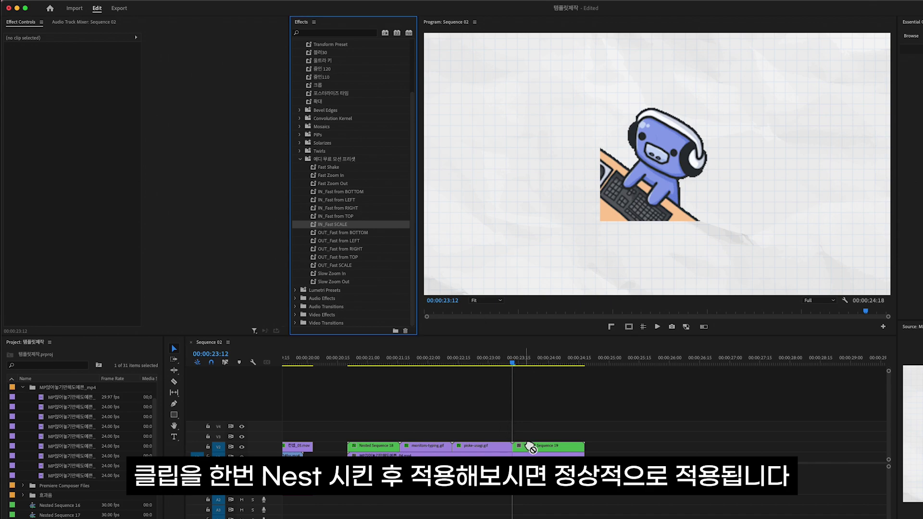
pyautogui.press('space')
pyautogui.click(515, 361)
pyautogui.press('space')
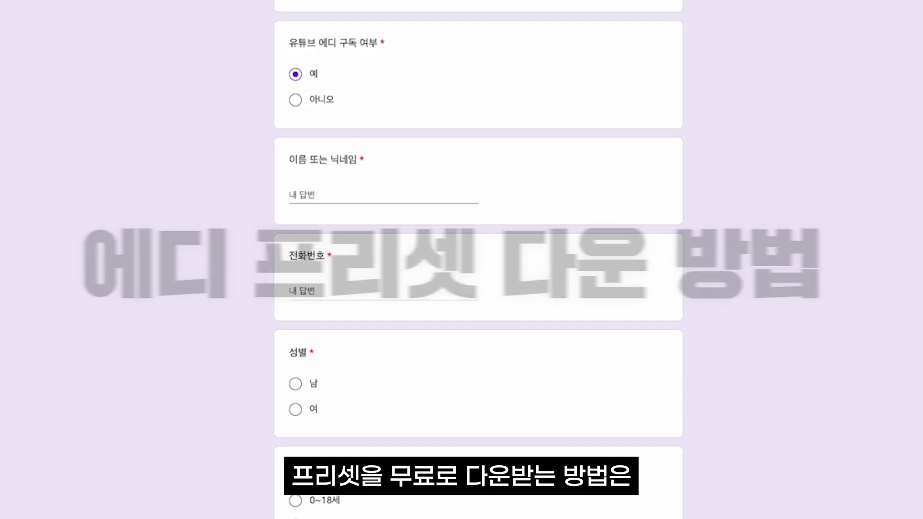
# - In the preset request form in Google Forms, fill in the name or nickname and write "문 앞에 놓아 주세요" as the message to the channel
pyautogui.write('에디')
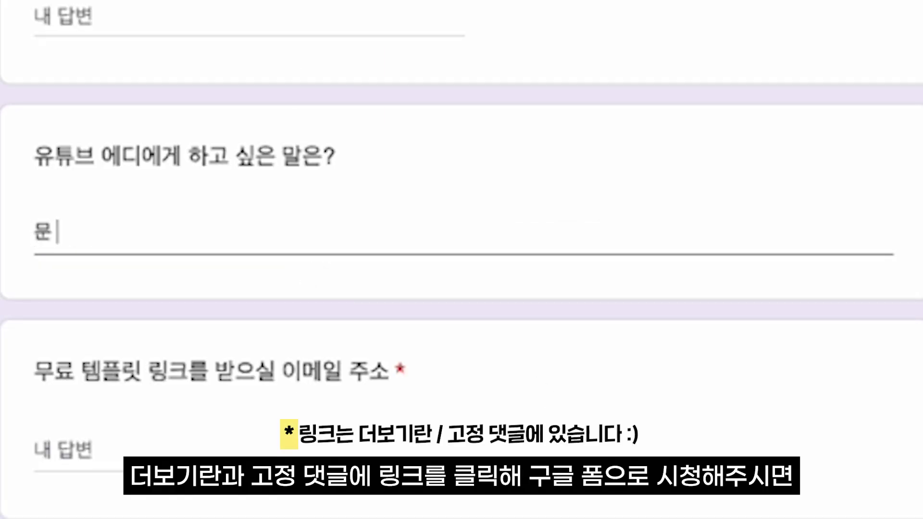
pyautogui.write('앞ㅇ')
pyautogui.write('에 놓아 주')
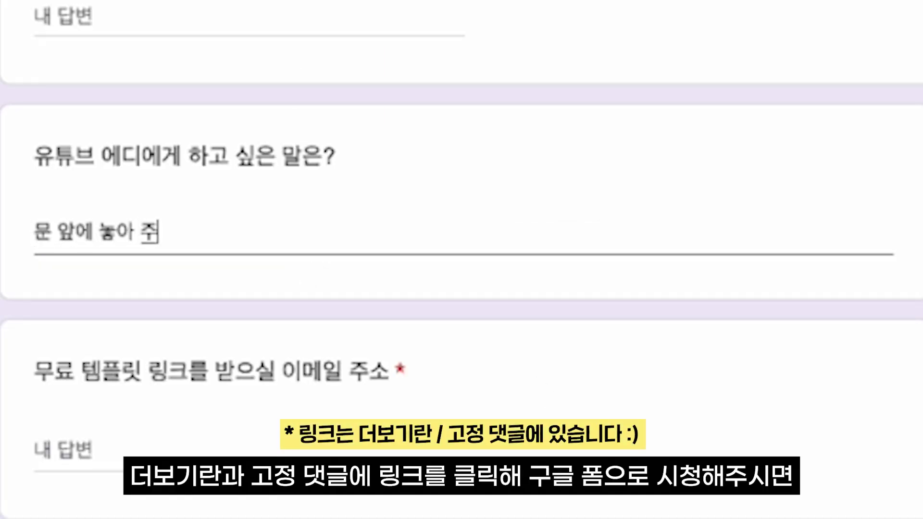
pyautogui.write('세요 (초잆')
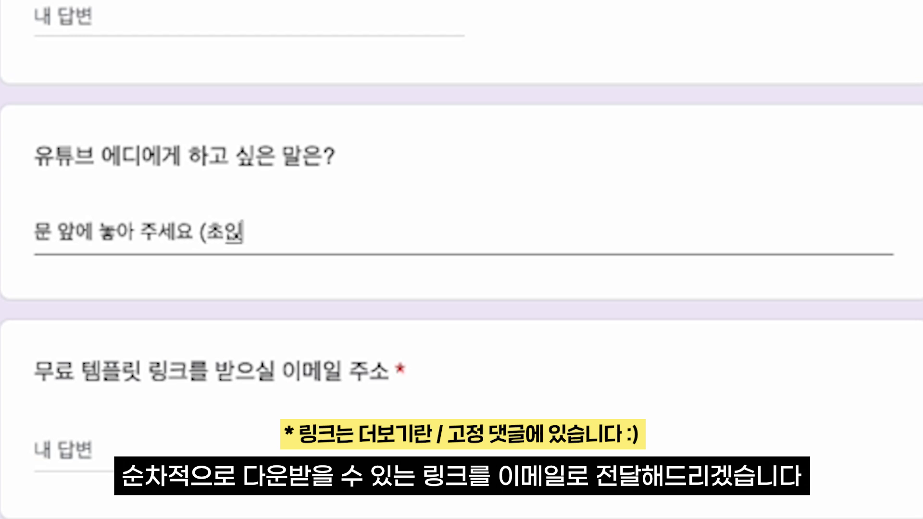